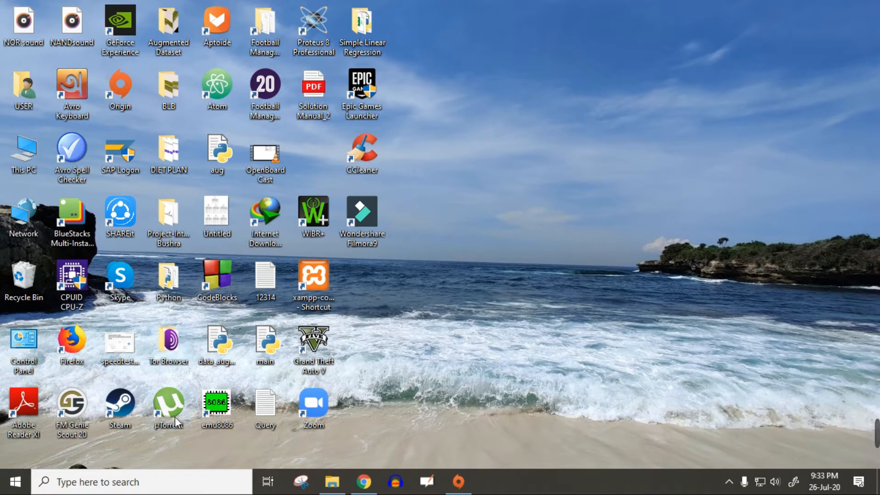
# Step: Find Proteus 8 Professional on the computer and launch it
pyautogui.click(141, 490)
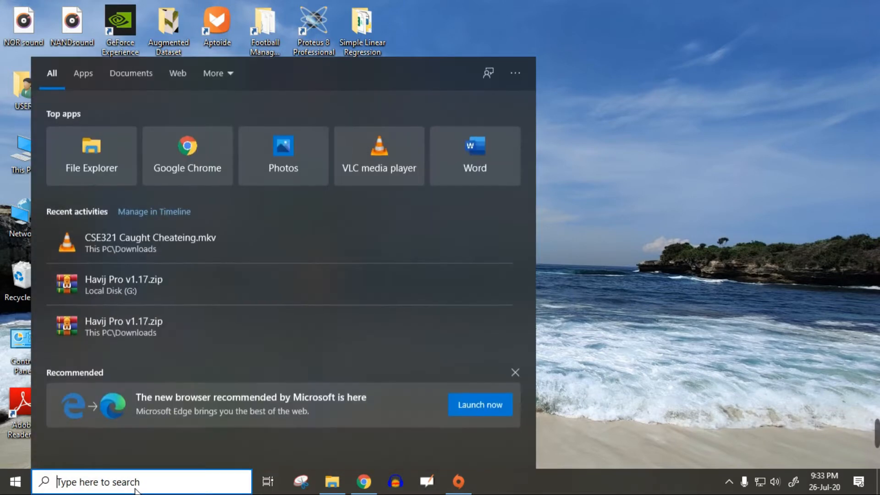
pyautogui.write('pro')
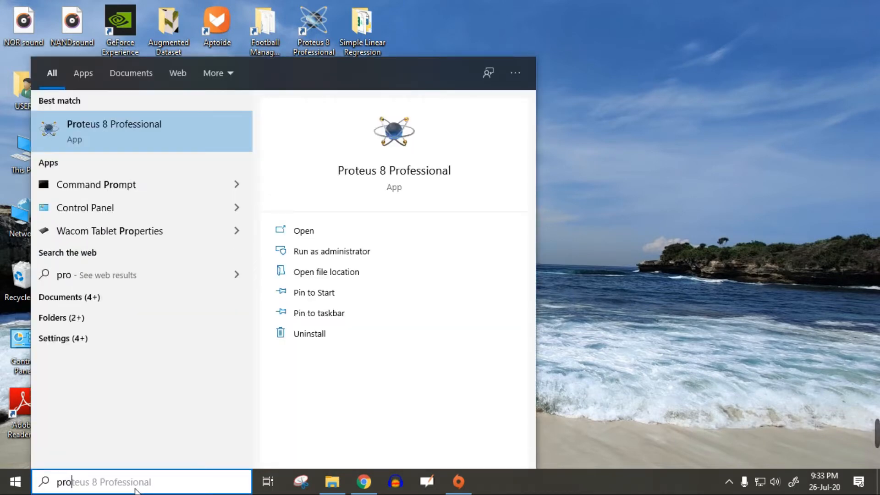
pyautogui.write('te')
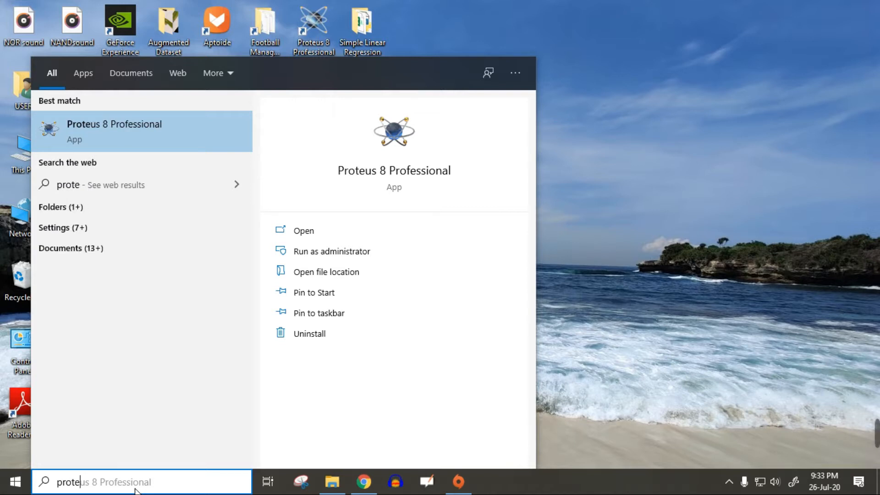
pyautogui.write('us')
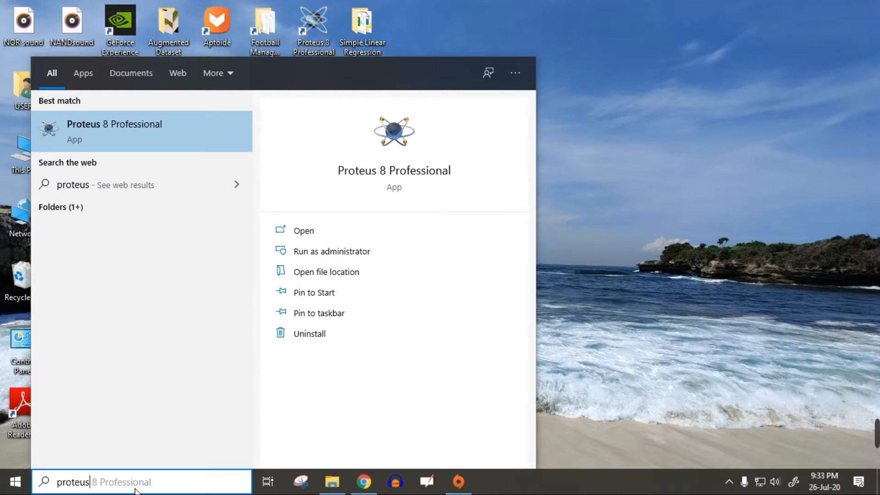
pyautogui.click(121, 132)
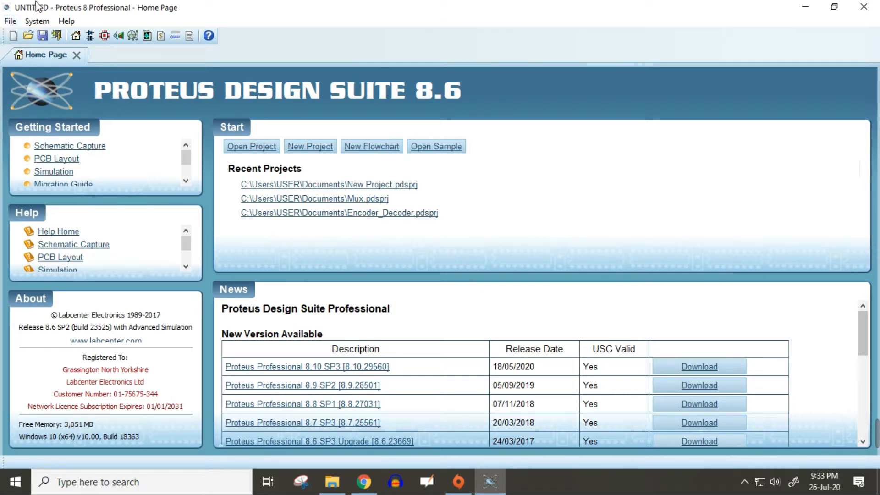
# Step: Start a new project named Logic Gates.pdsprj in the Documents folder
pyautogui.click(11, 21)
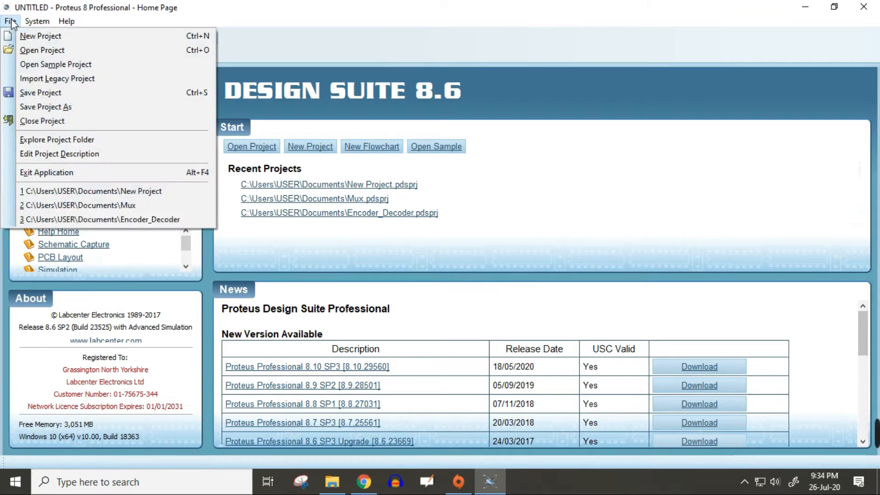
pyautogui.click(30, 37)
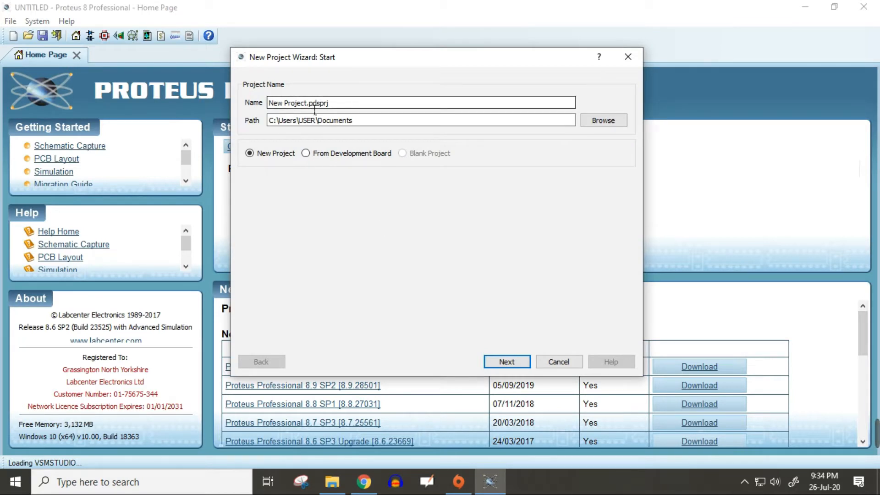
pyautogui.moveTo(308, 103); pyautogui.dragTo(236, 103)
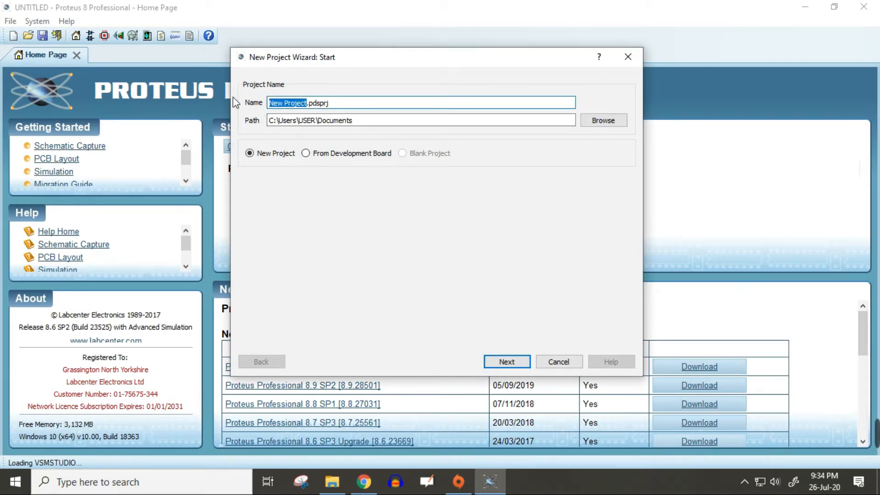
pyautogui.write('Logic')
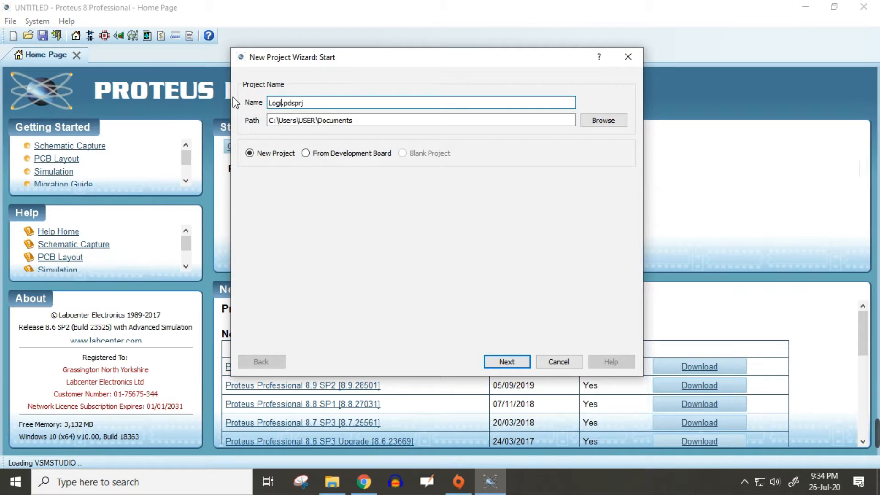
pyautogui.write(' Gates')
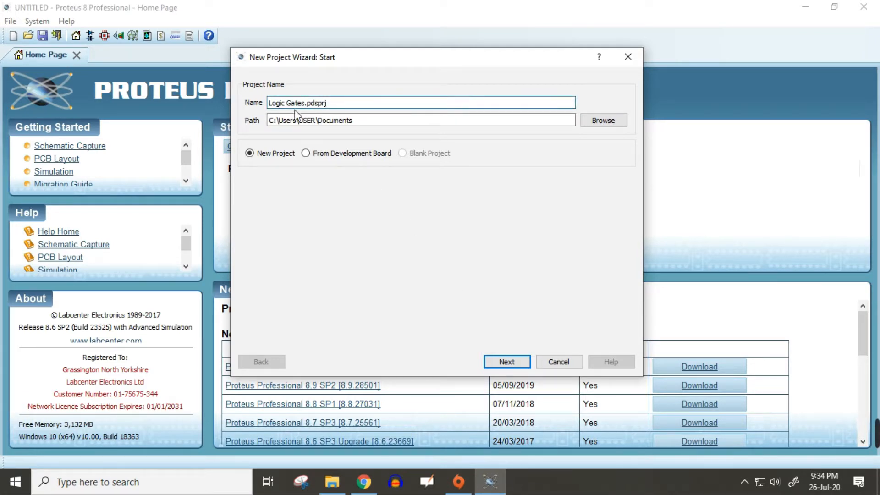
pyautogui.click(514, 361)
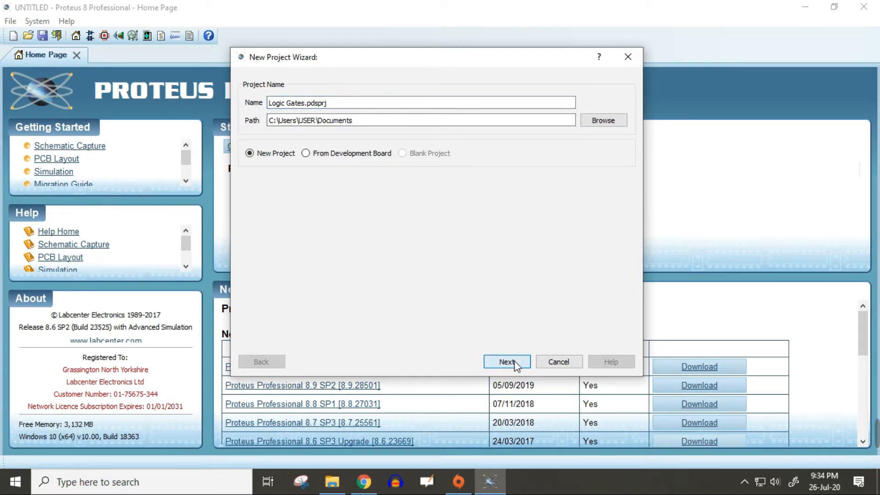
# Step: Finish the project setup with the DEFAULT schematic template, no PCB layout and no firmware project
pyautogui.click(513, 362)
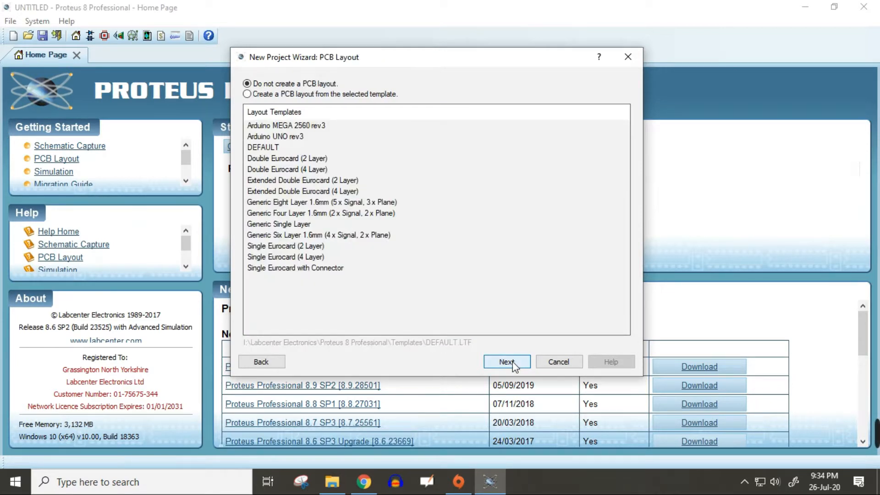
pyautogui.click(513, 361)
pyautogui.click(508, 362)
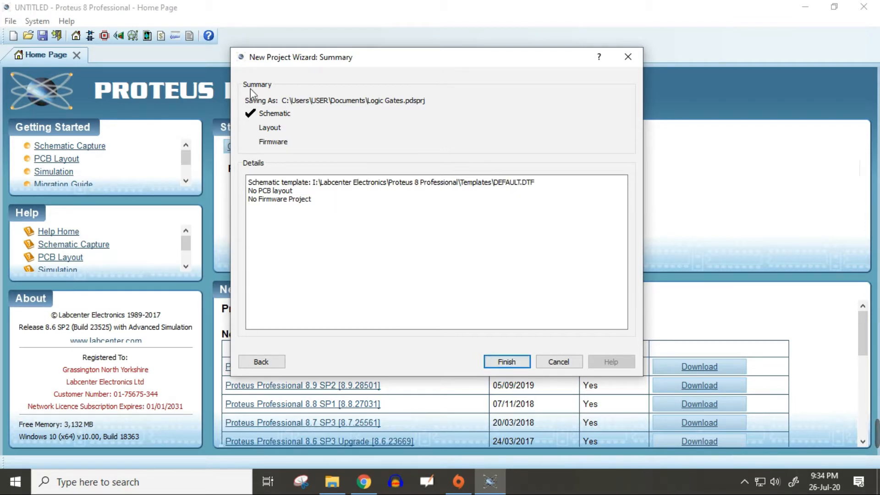
pyautogui.click(510, 366)
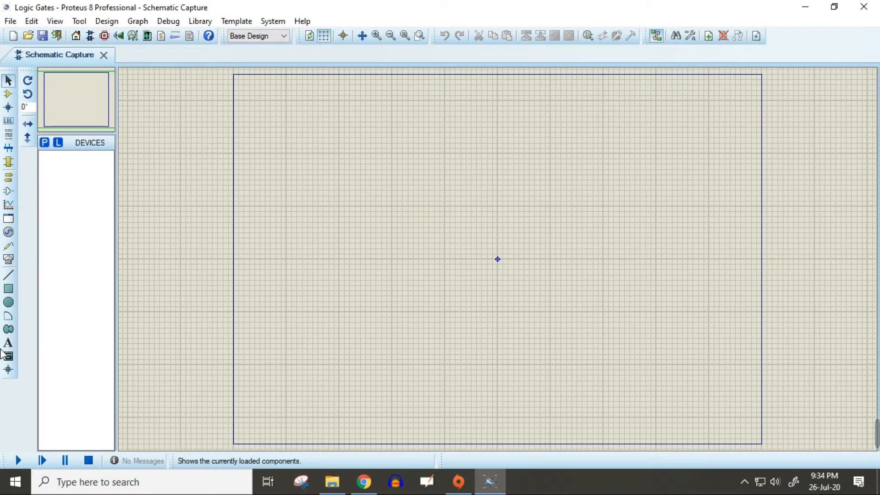
pyautogui.click(10, 22)
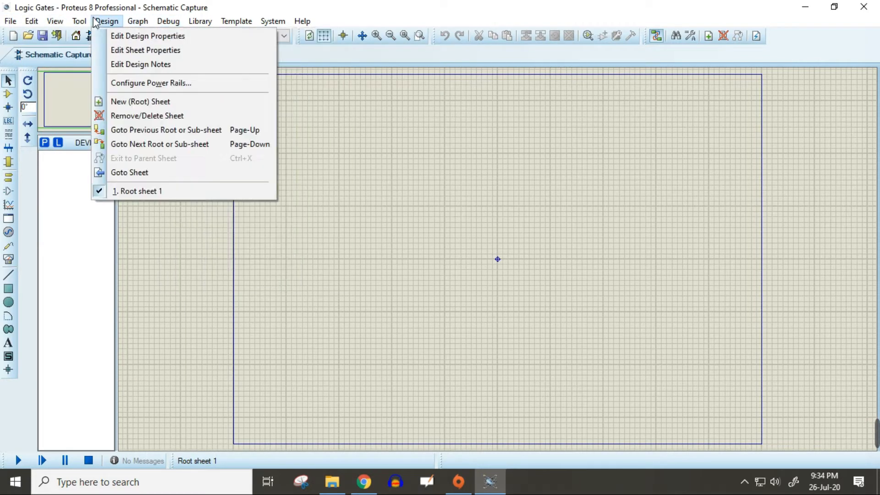
pyautogui.click(59, 251)
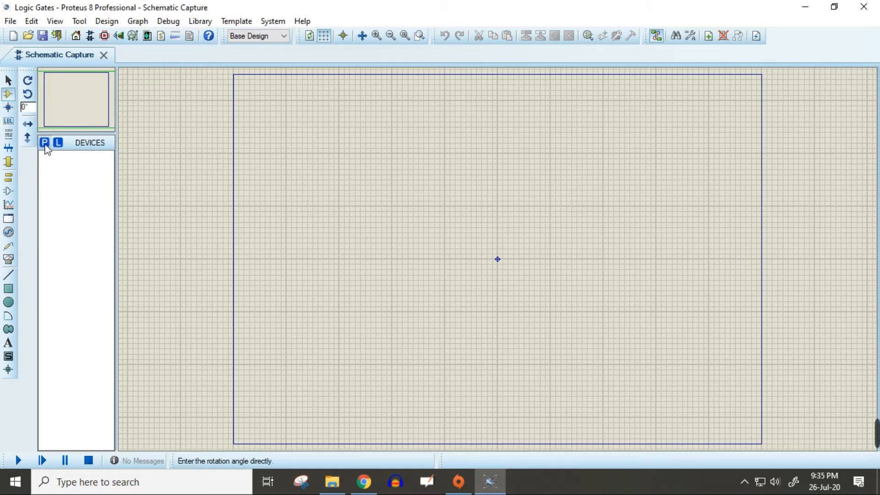
# Step: Search the component library for "primitives" and add the simple two-input AND gate from Simulator Primitives to the device list
pyautogui.click(8, 95)
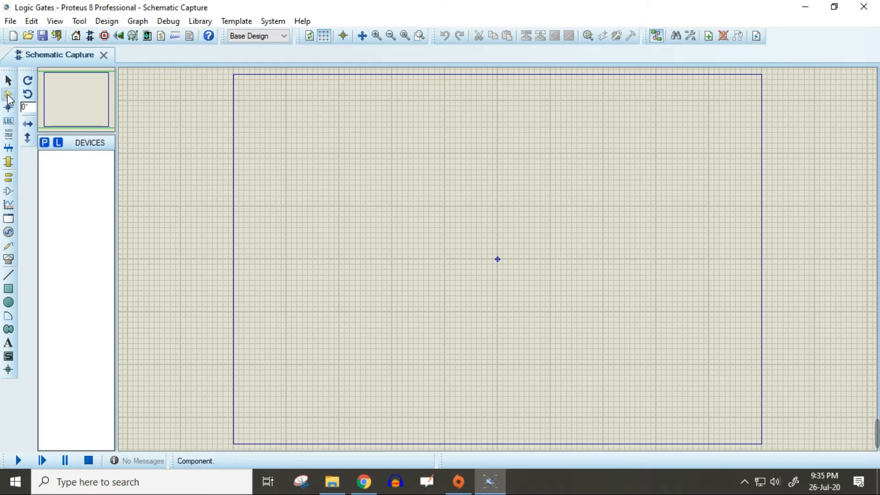
pyautogui.click(9, 95)
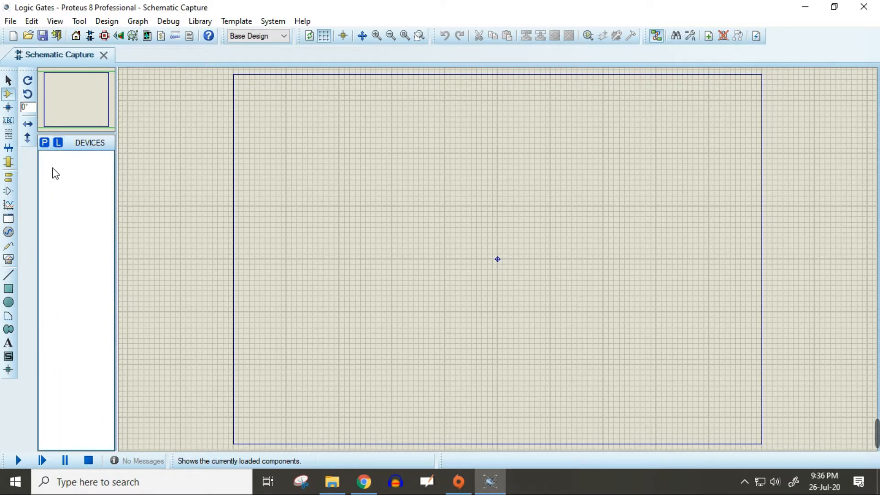
pyautogui.click(45, 145)
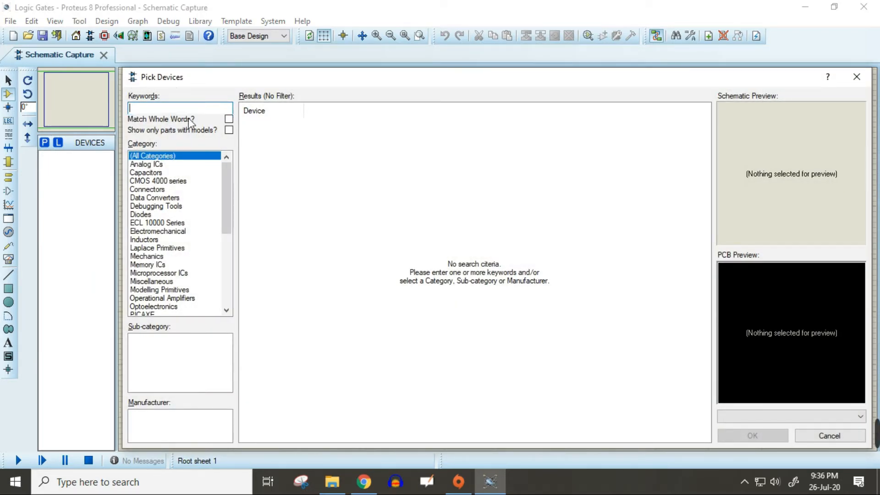
pyautogui.moveTo(226, 183); pyautogui.dragTo(231, 164)
pyautogui.write('primitives')
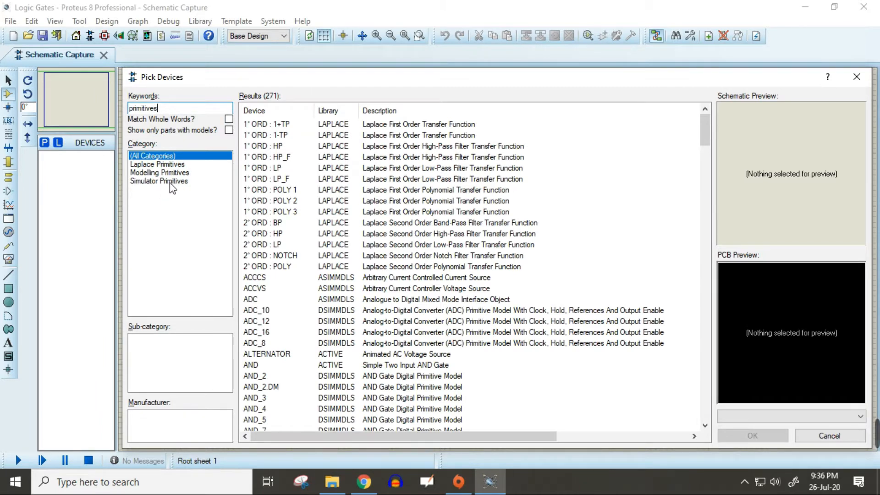
pyautogui.click(170, 182)
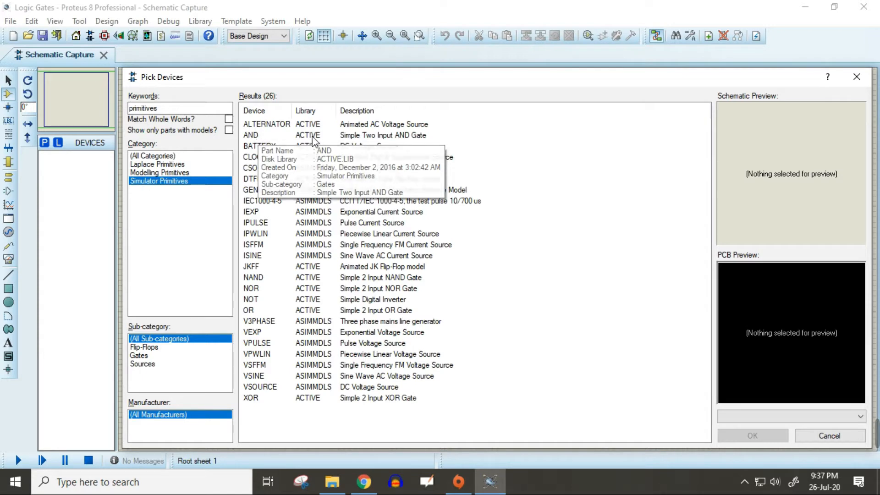
pyautogui.click(261, 137)
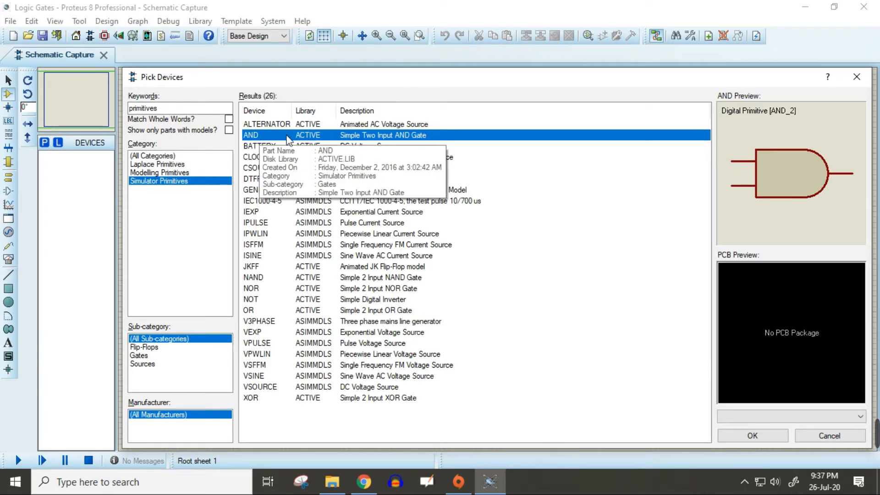
pyautogui.click(753, 435)
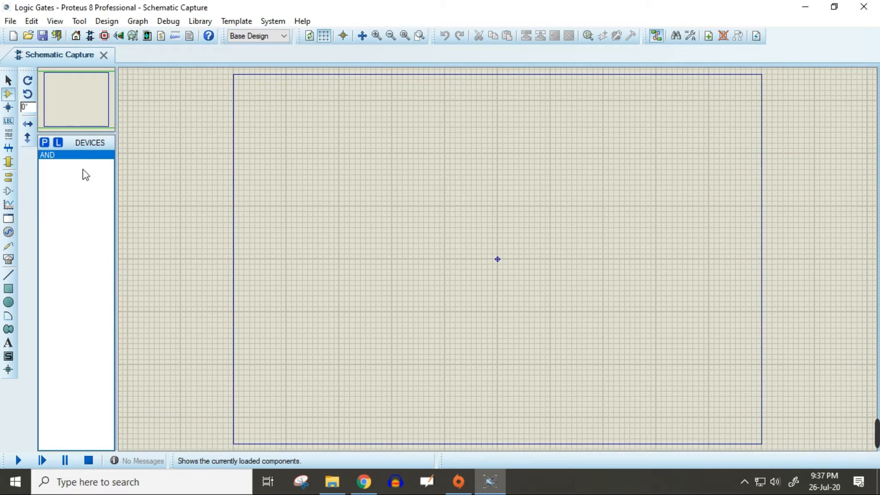
pyautogui.click(53, 171)
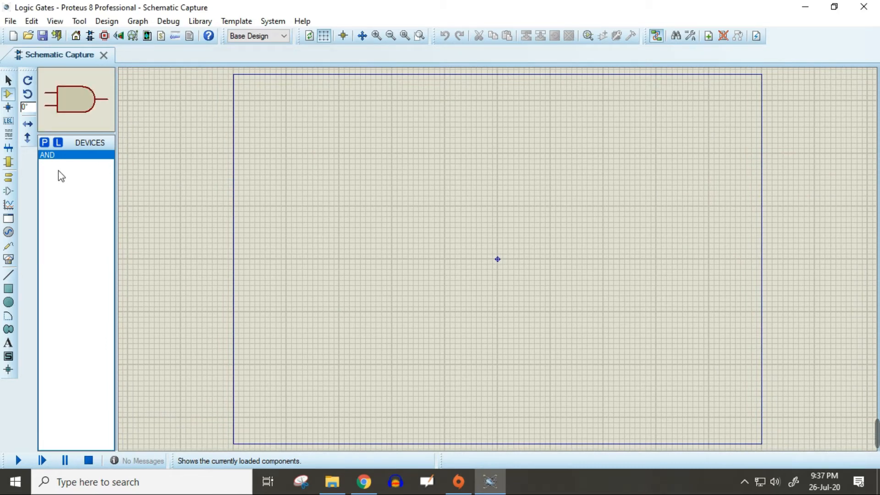
# Step: Search the component library for "LED blue" and add the animated LED-BLUE model to the device list
pyautogui.click(43, 142)
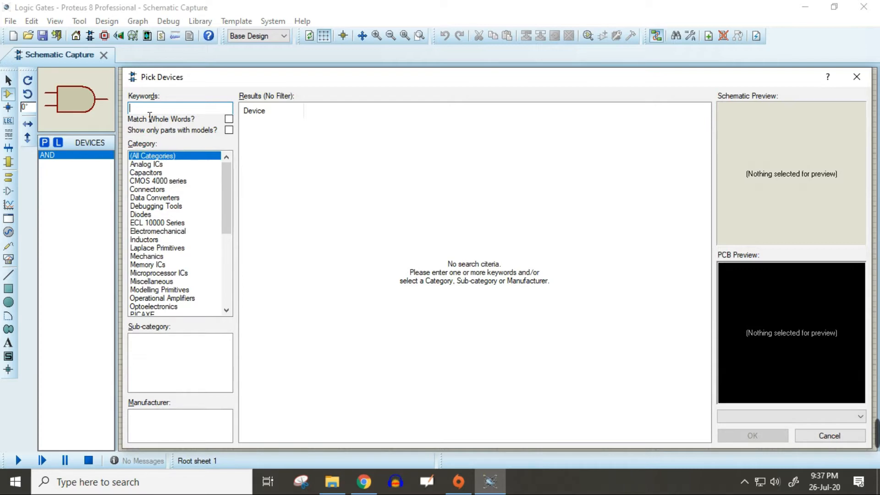
pyautogui.write('LED')
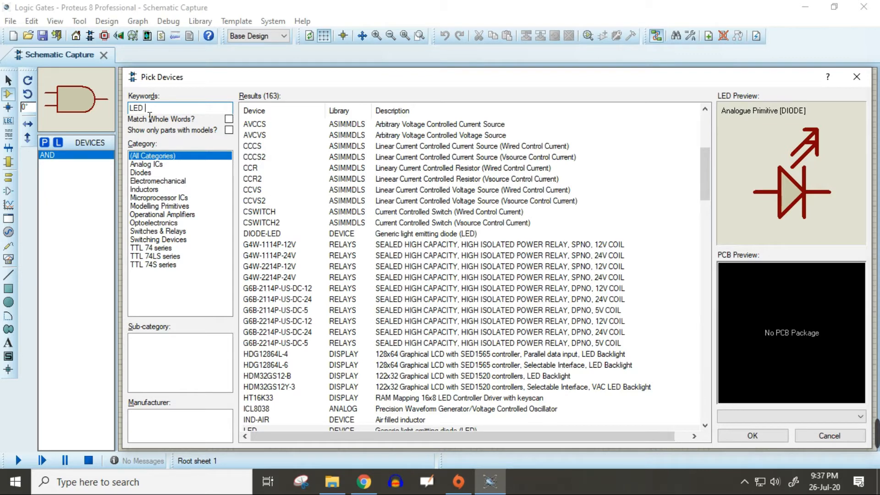
pyautogui.write(' blue')
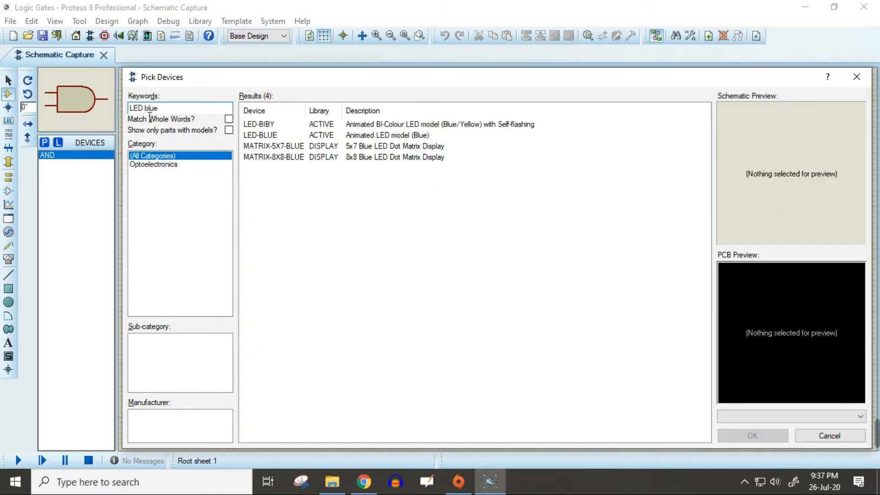
pyautogui.click(270, 137)
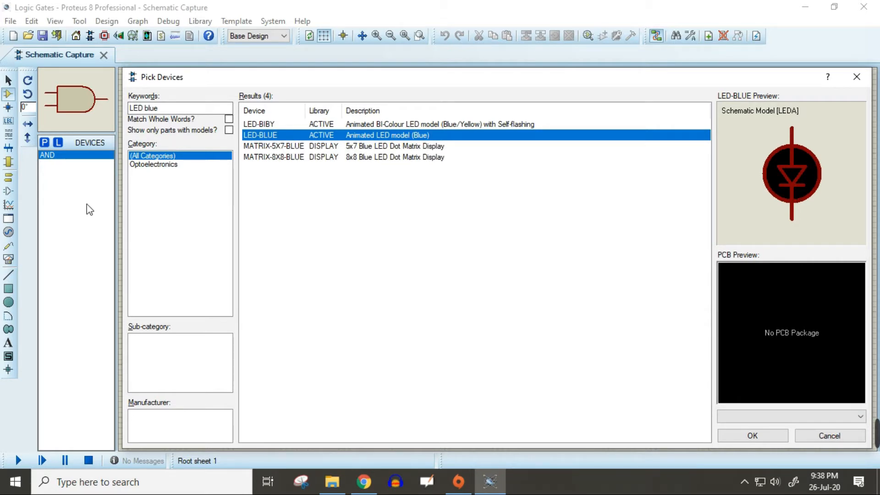
pyautogui.doubleClick(269, 136)
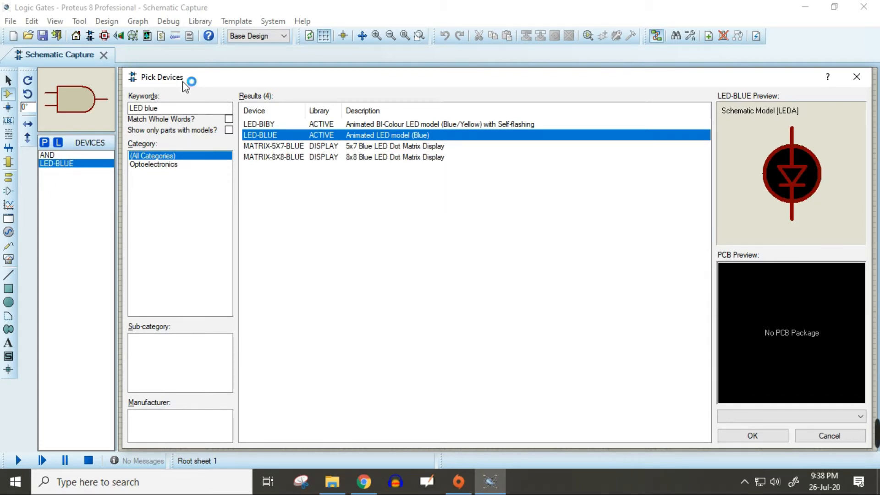
pyautogui.moveTo(185, 81); pyautogui.dragTo(194, 78)
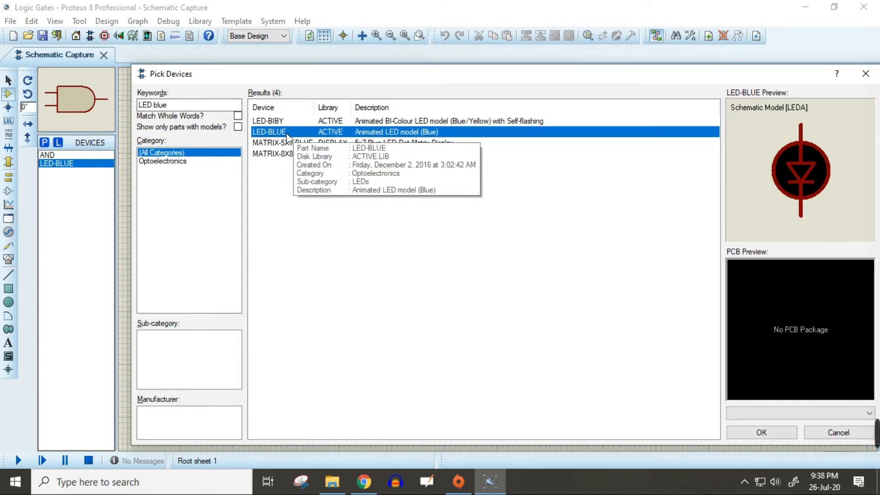
# Step: Search the component library for "330 ohm" and add the 1/16W 1% 0402 resistor 9C04021A3300FLHF3 to the device list
pyautogui.click(182, 109)
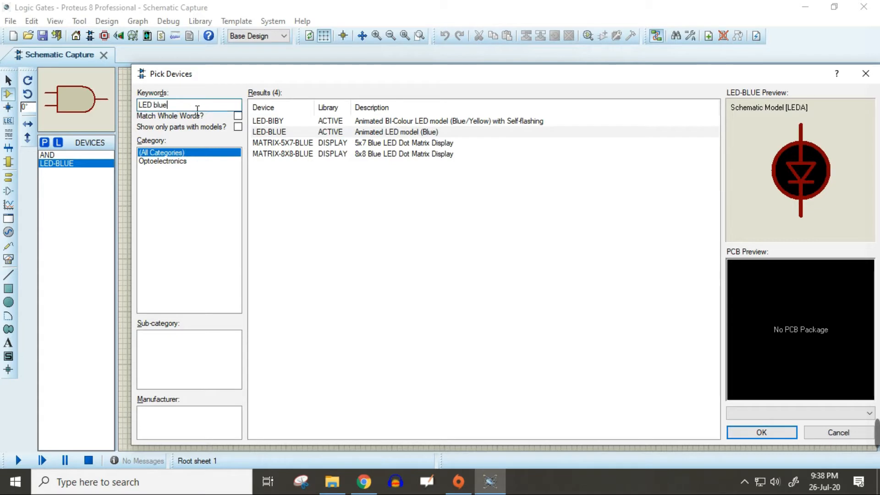
pyautogui.moveTo(198, 109); pyautogui.dragTo(97, 115)
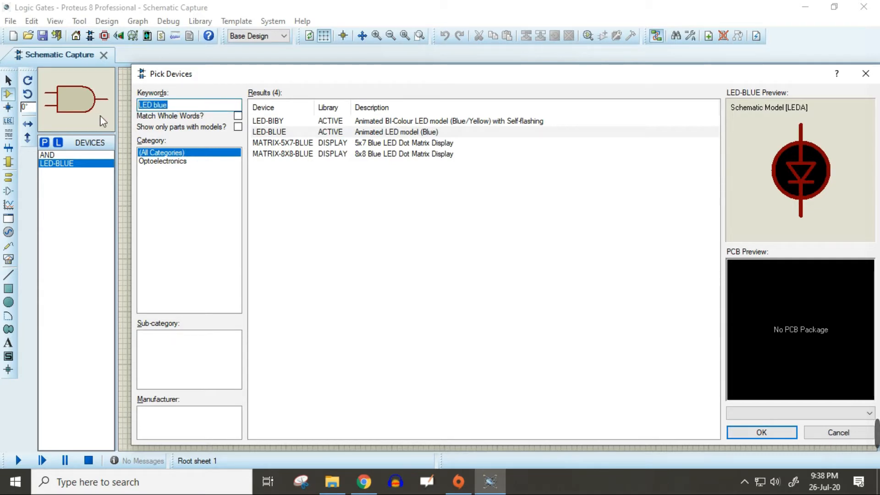
pyautogui.press('BackSpace')
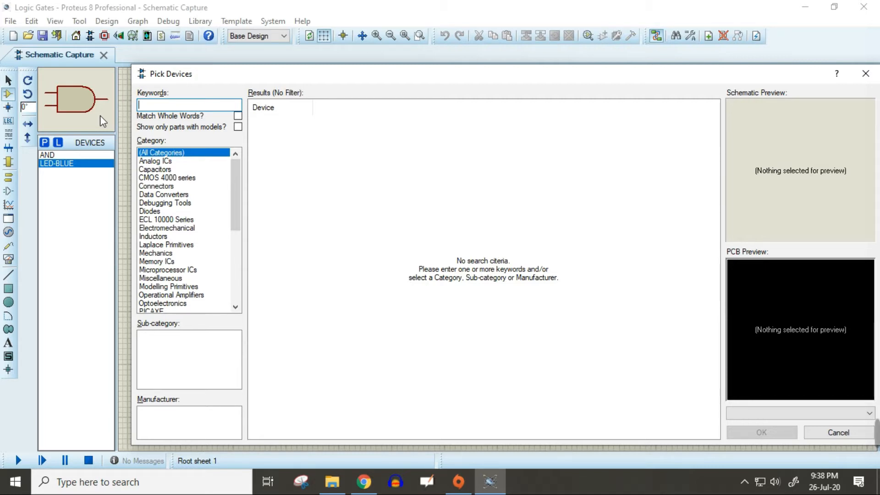
pyautogui.write('330 ohm')
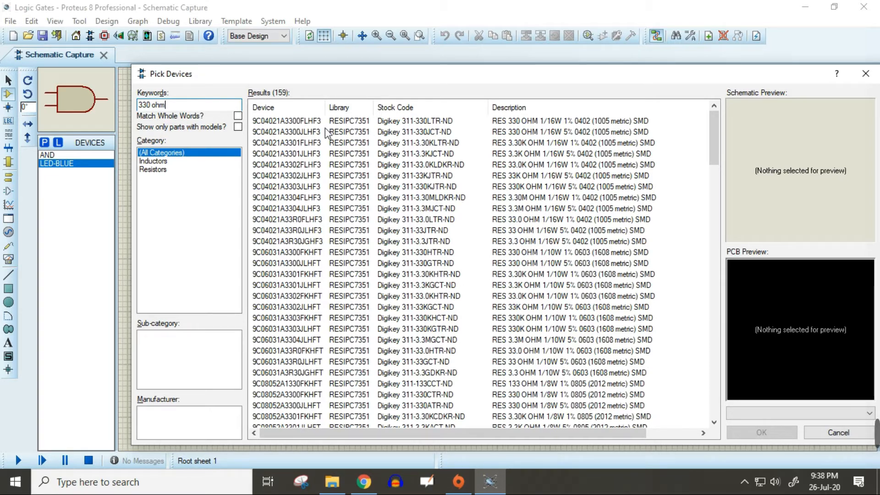
pyautogui.click(353, 121)
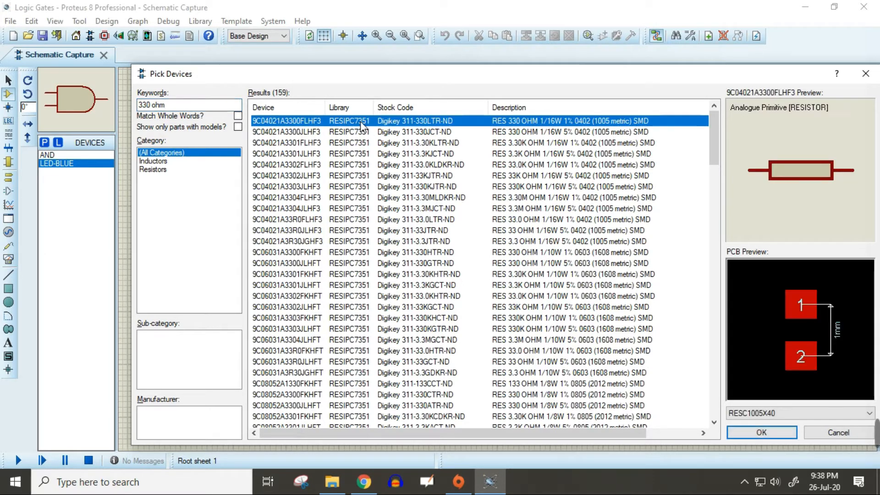
pyautogui.doubleClick(351, 122)
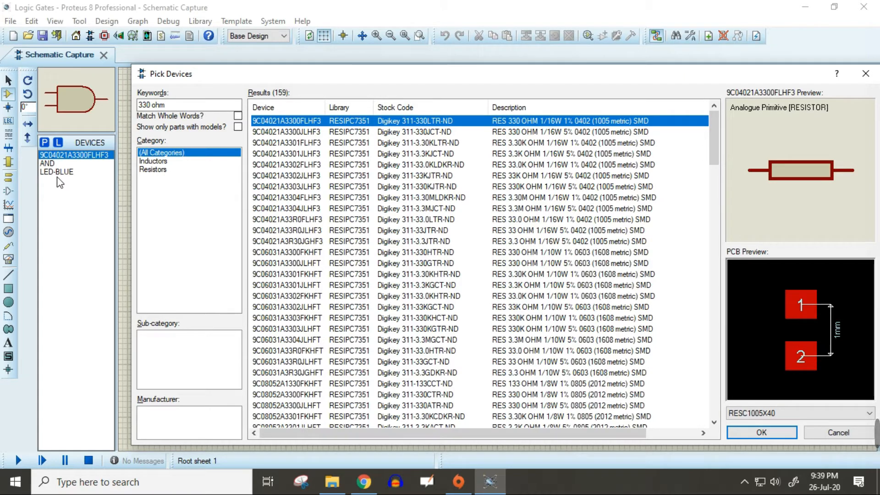
# Step: Search the component library for "logicstate", add the LOGICSTATE source to the device list and close the device picker
pyautogui.moveTo(191, 74); pyautogui.dragTo(181, 103)
pyautogui.press('BackSpace')
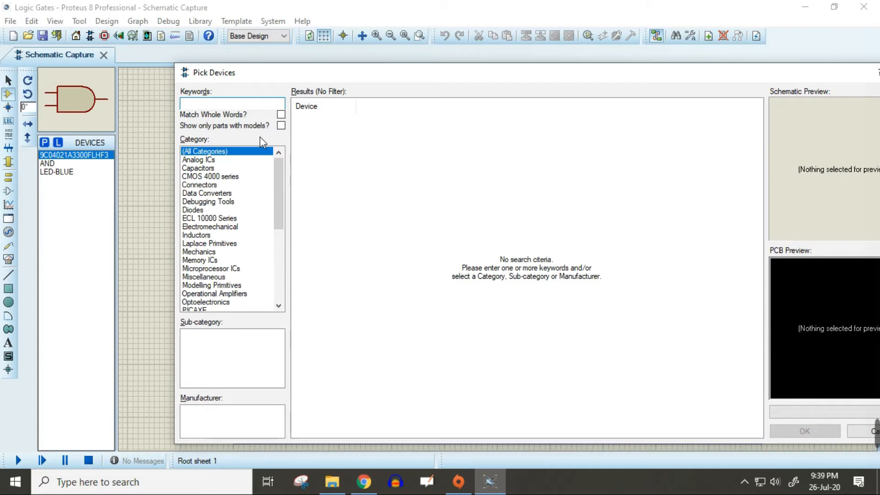
pyautogui.write('logicstat')
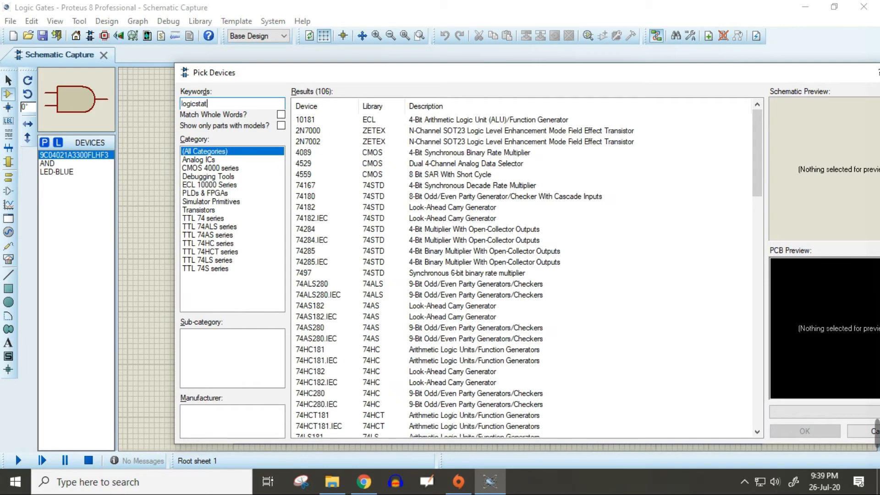
pyautogui.write('e')
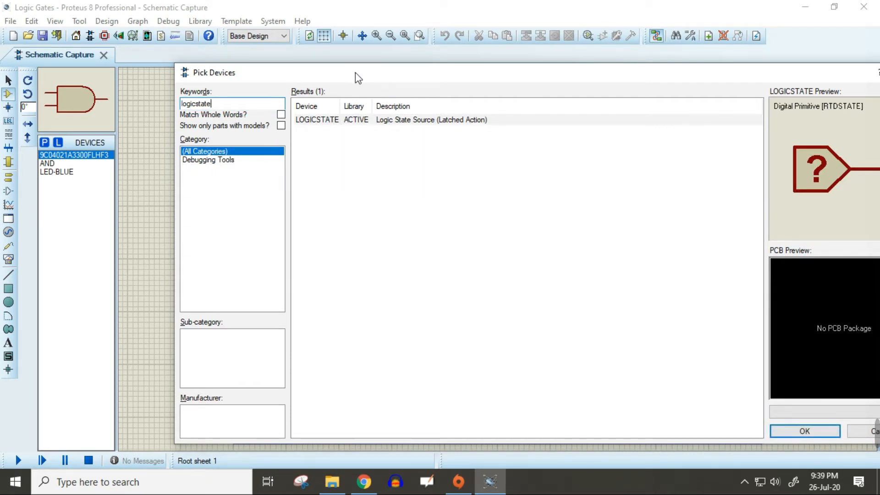
pyautogui.moveTo(356, 74); pyautogui.dragTo(317, 71)
pyautogui.click(299, 118)
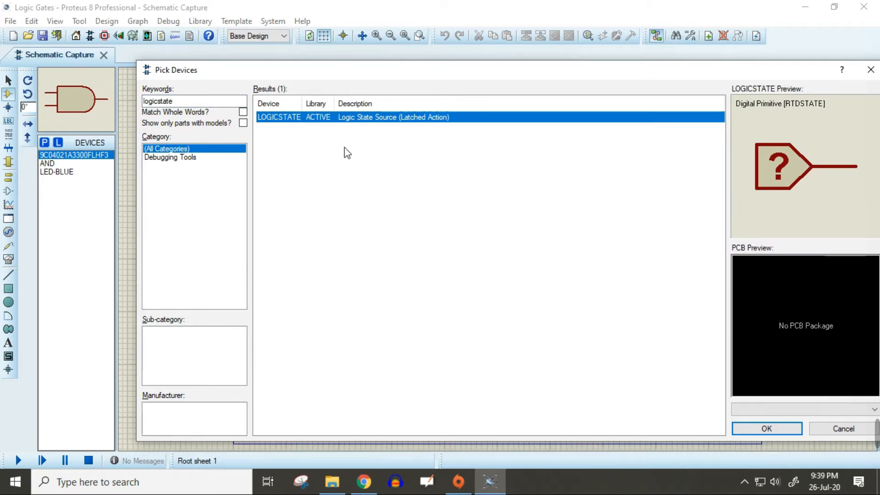
pyautogui.doubleClick(334, 118)
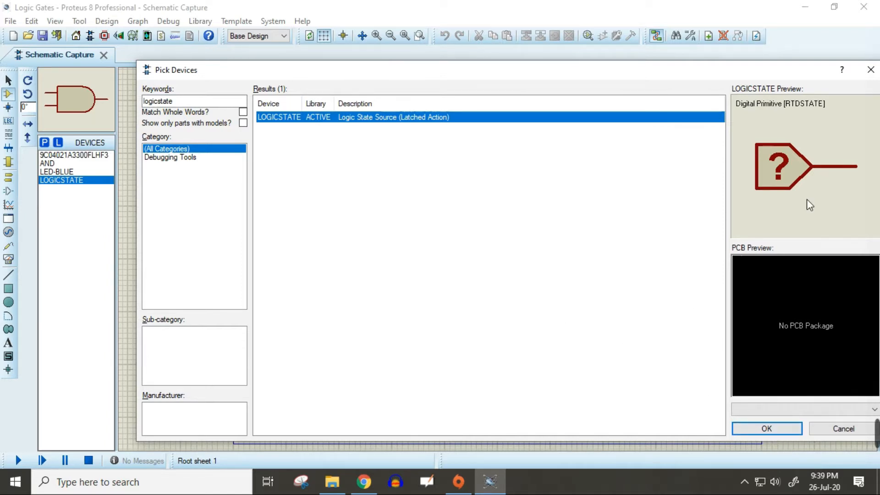
pyautogui.click(767, 429)
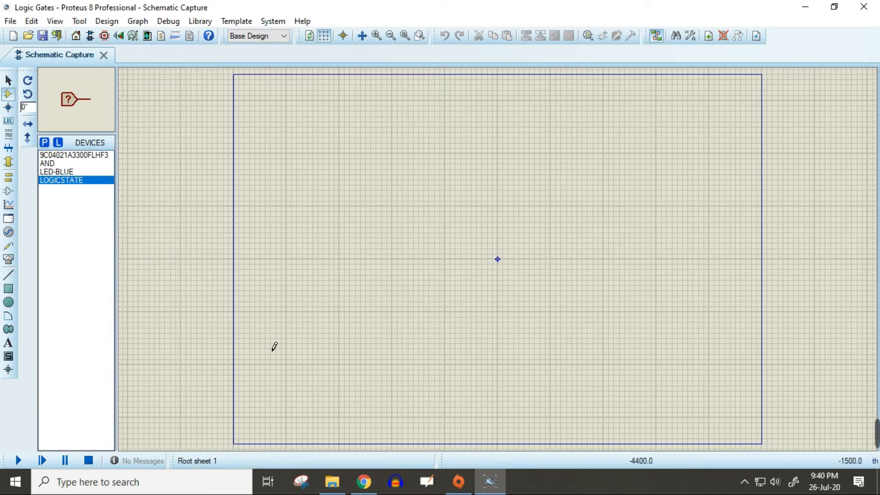
# Step: Place the text label "Method #1" near the lower middle of the sheet, keeping the default COMPONENT text style
pyautogui.click(9, 343)
pyautogui.click(509, 394)
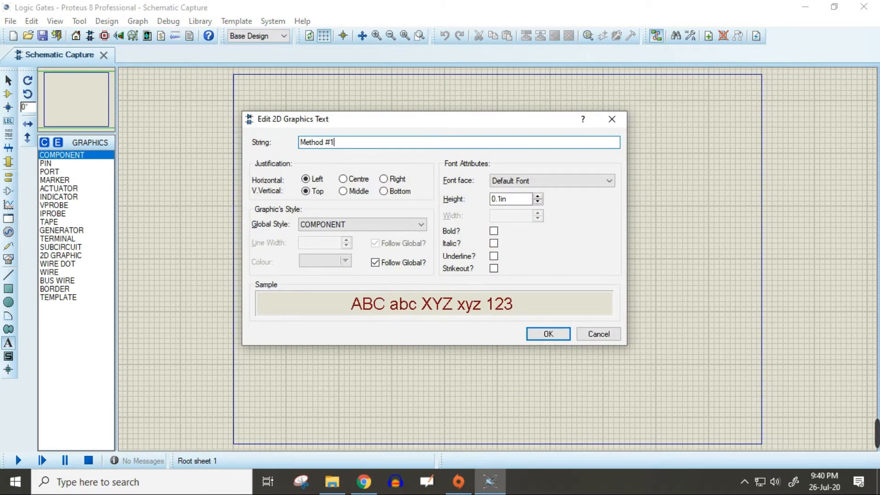
pyautogui.write('Method #1')
pyautogui.press('Return')
pyautogui.press('F6')
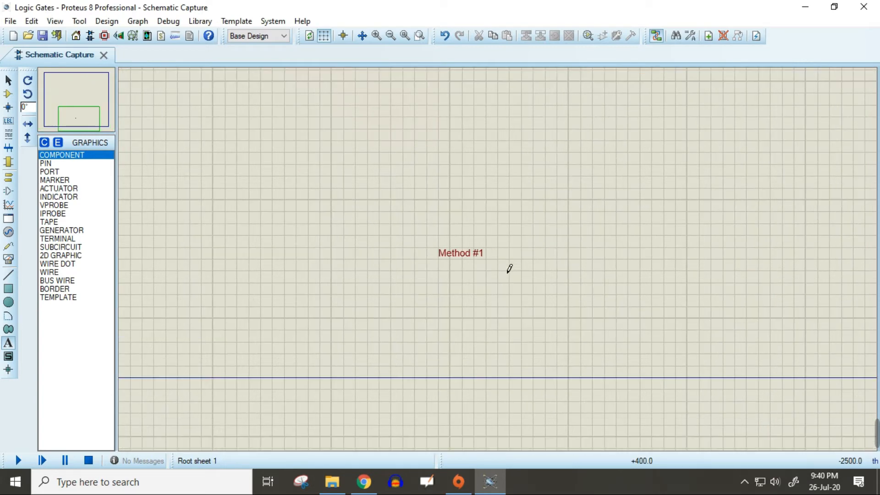
# Step: Place the AND gate on the sheet above the "Method #1" label, just below the sheet origin
pyautogui.moveTo(479, 155); pyautogui.dragTo(495, 319)
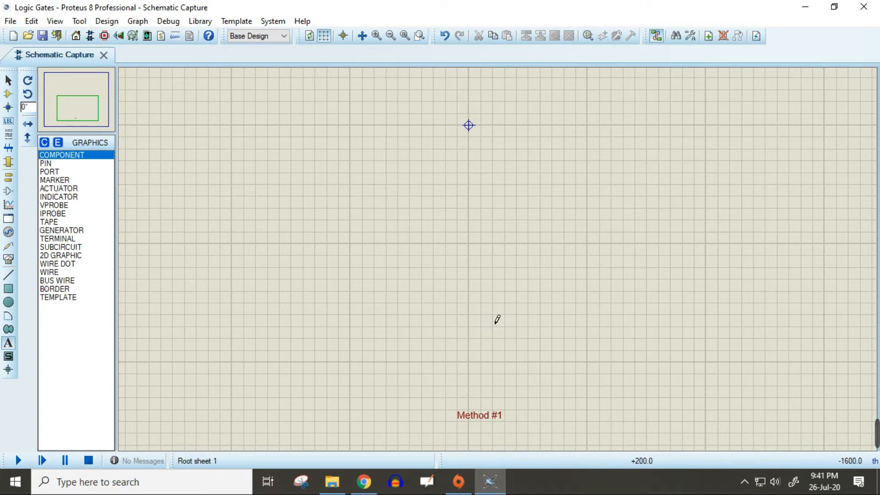
pyautogui.moveTo(534, 329)
pyautogui.mouseDown()
pyautogui.moveTo(532, 281)
pyautogui.moveTo(507, 309)
pyautogui.moveTo(537, 347)
pyautogui.moveTo(542, 334)
pyautogui.mouseUp()
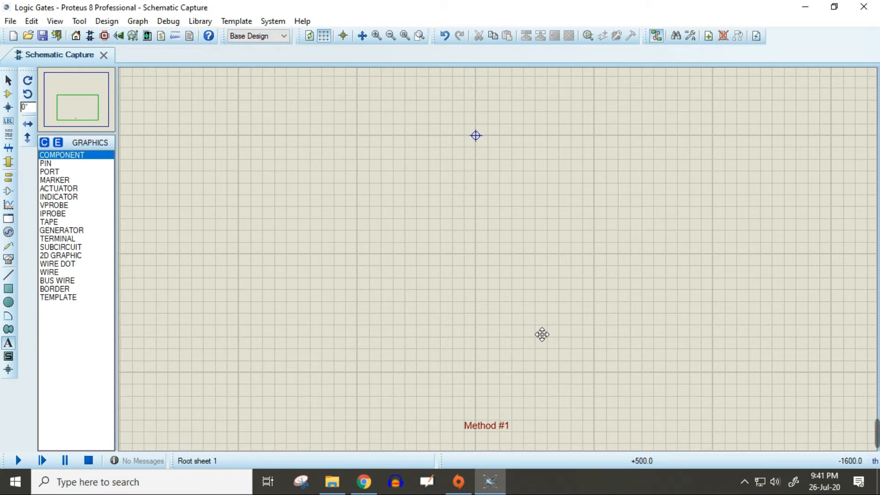
pyautogui.moveTo(542, 334); pyautogui.dragTo(541, 339)
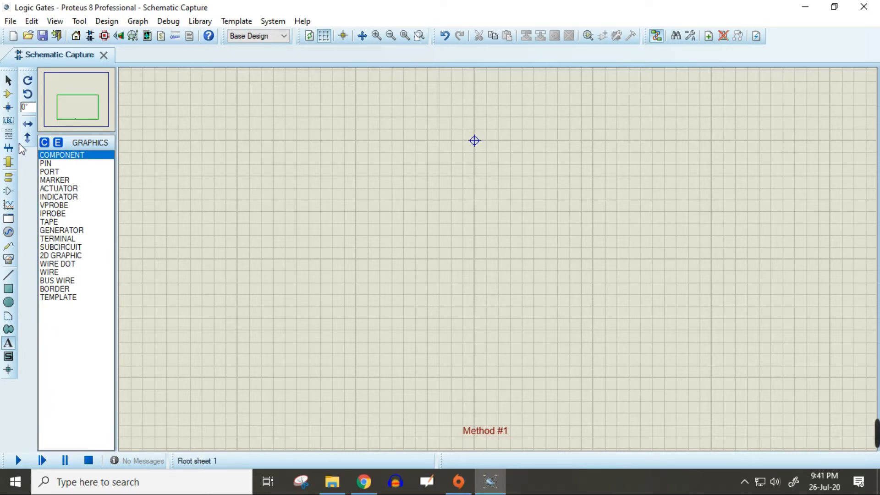
pyautogui.click(9, 95)
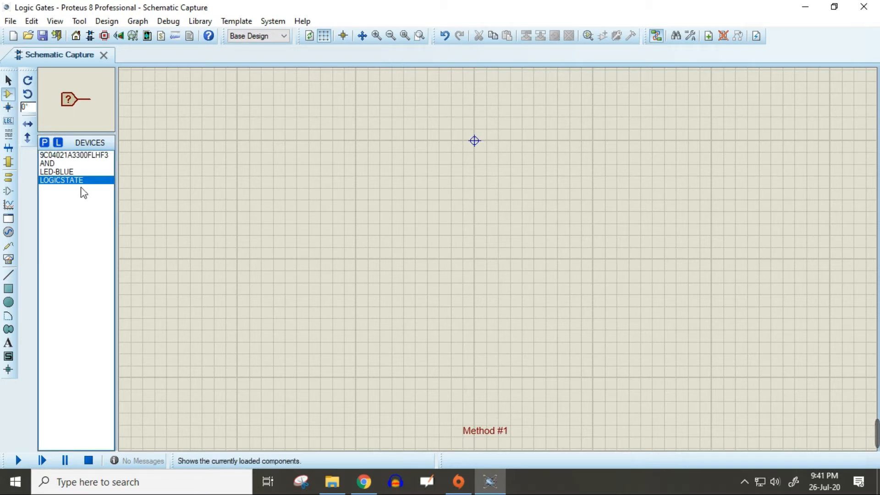
pyautogui.click(52, 164)
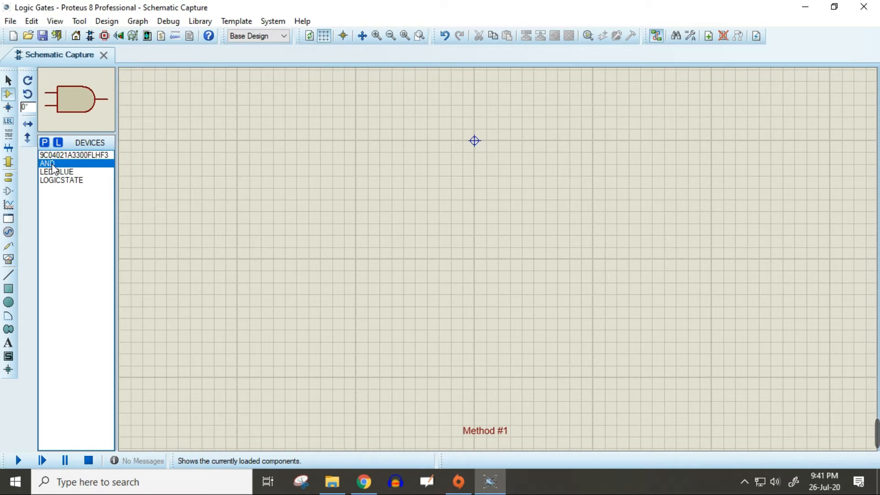
pyautogui.click(459, 235)
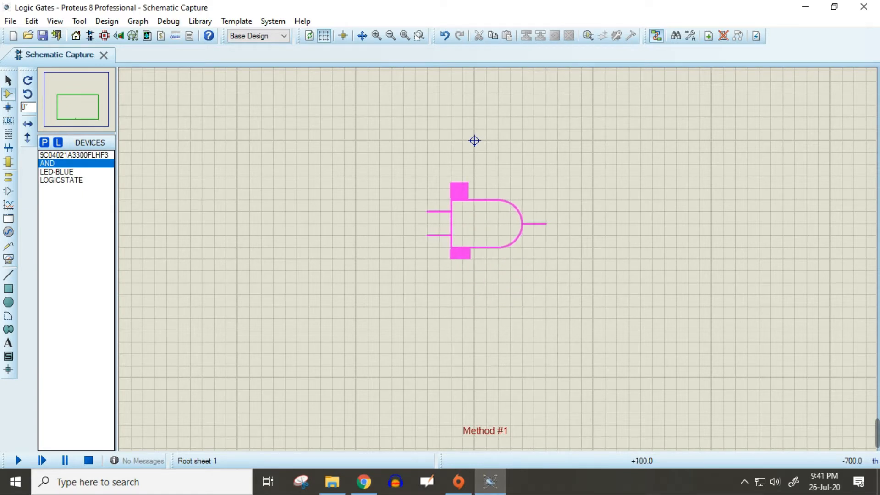
pyautogui.click(485, 250)
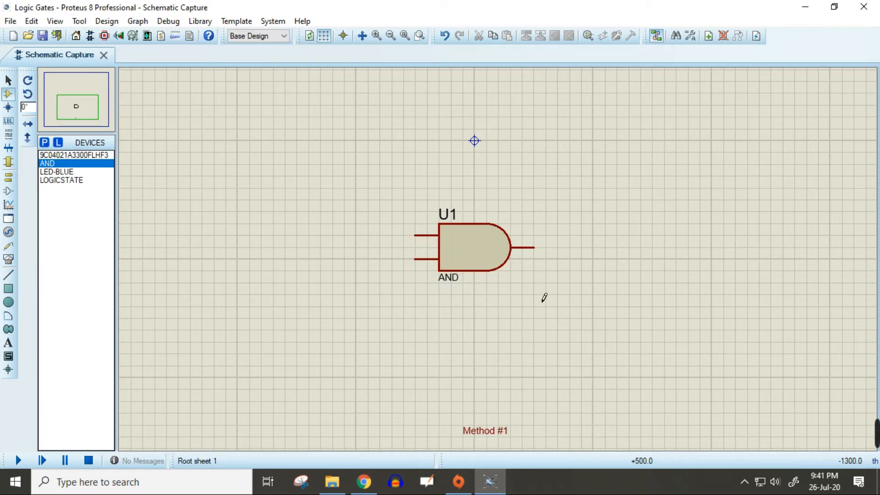
# Step: Place the LED-BLUE to the lower right of the AND gate and wire the gate's output to the LED's anode
pyautogui.click(68, 173)
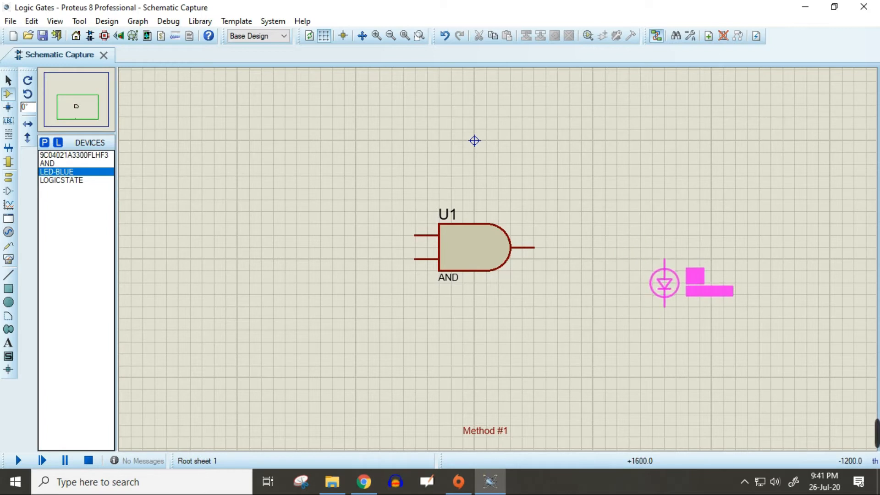
pyautogui.click(665, 295)
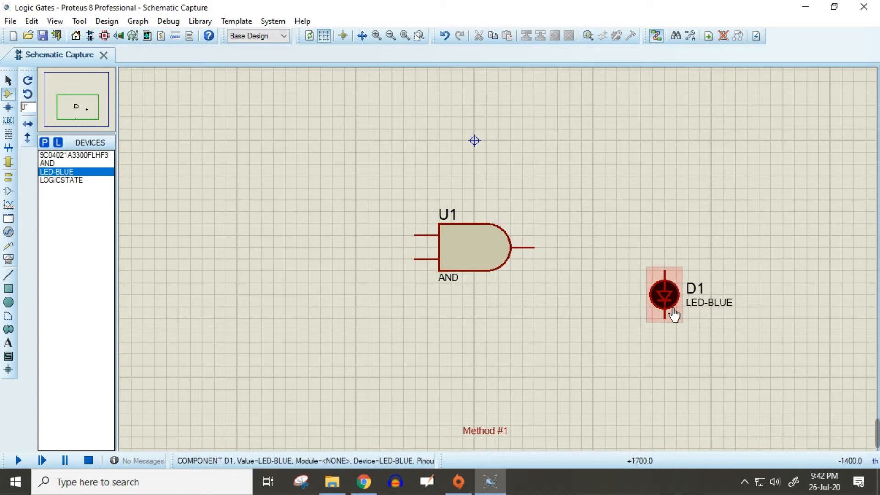
pyautogui.click(544, 256)
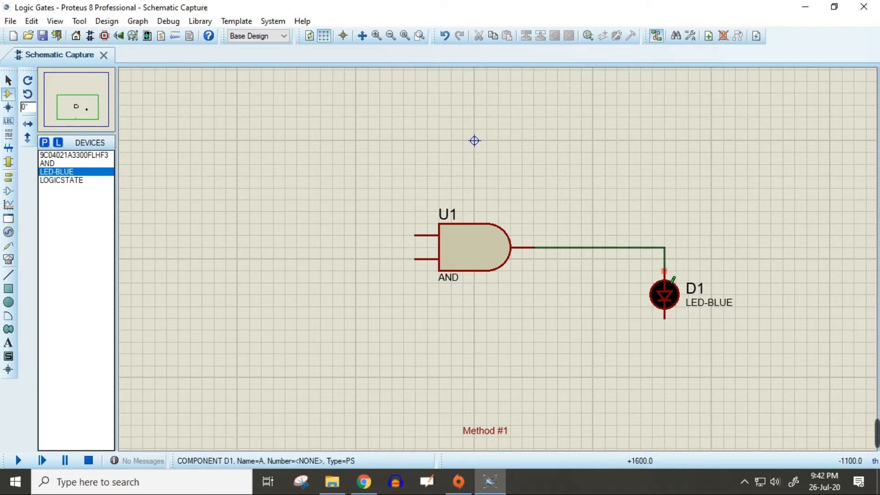
pyautogui.click(672, 278)
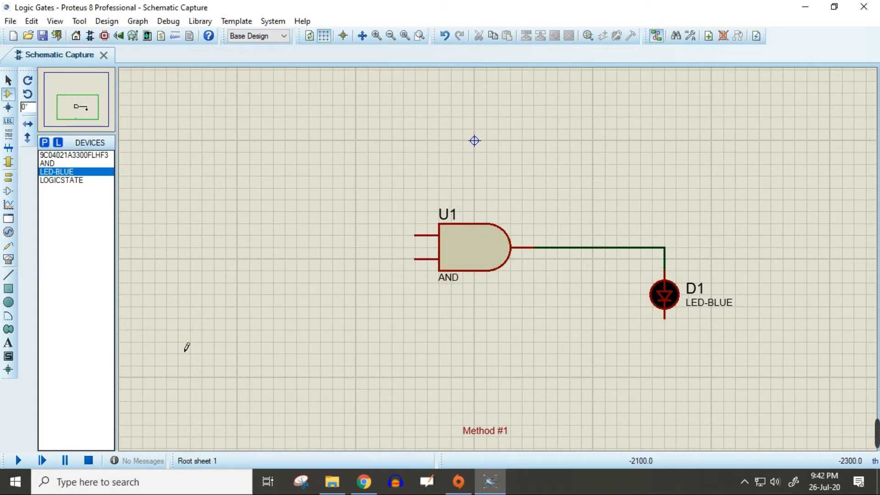
# Step: Place two LOGICSTATE sources one above the other to the left of the AND gate
pyautogui.click(62, 180)
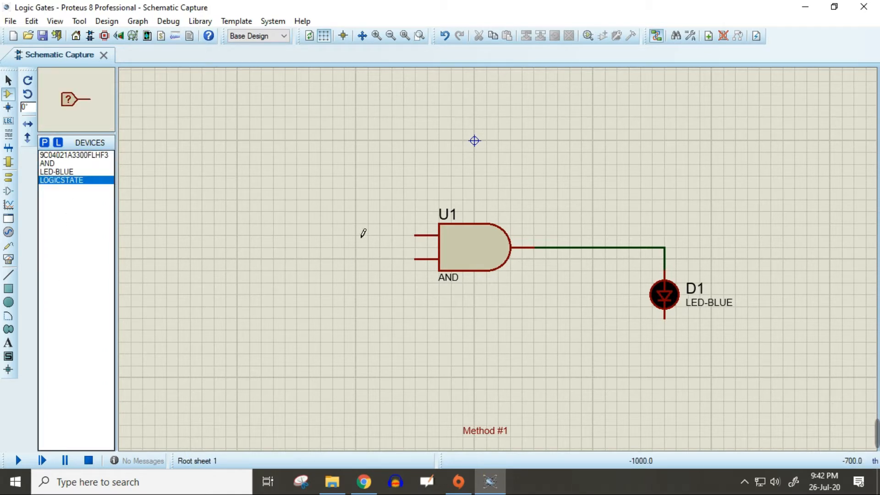
pyautogui.click(328, 221)
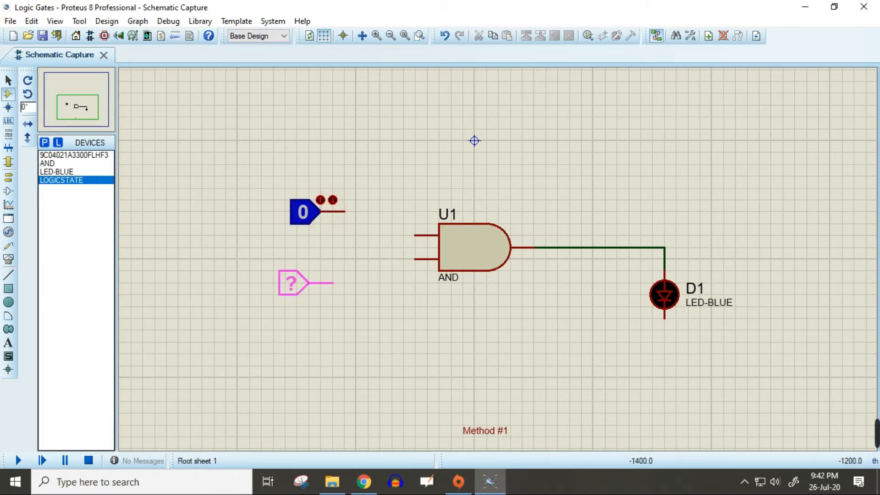
pyautogui.click(334, 286)
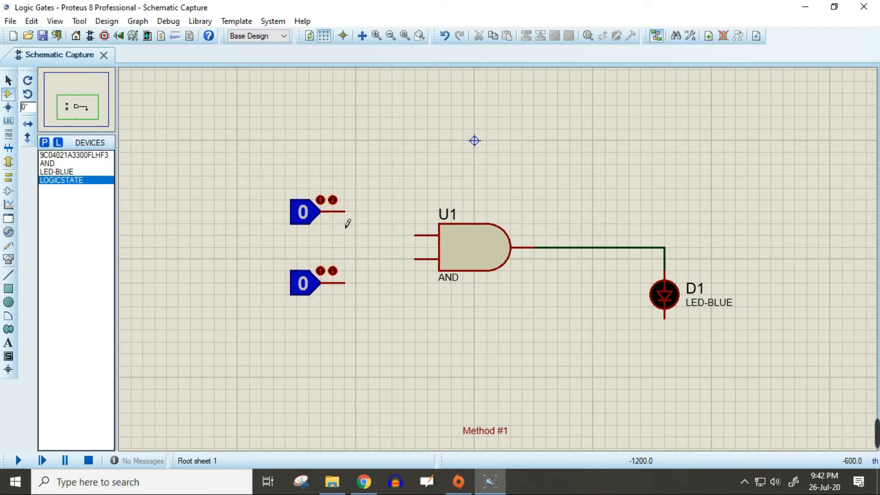
# Step: Wire the upper logic state to the AND gate's upper input and the lower logic state to its lower input
pyautogui.click(345, 211)
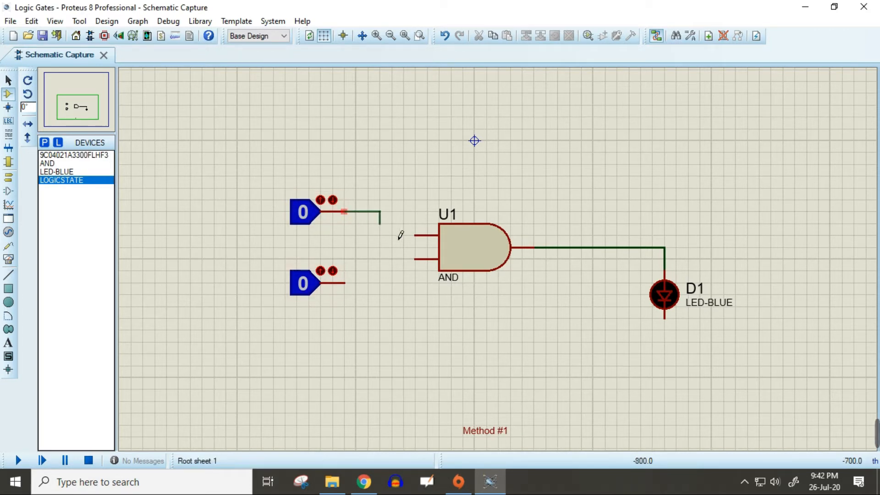
pyautogui.click(415, 236)
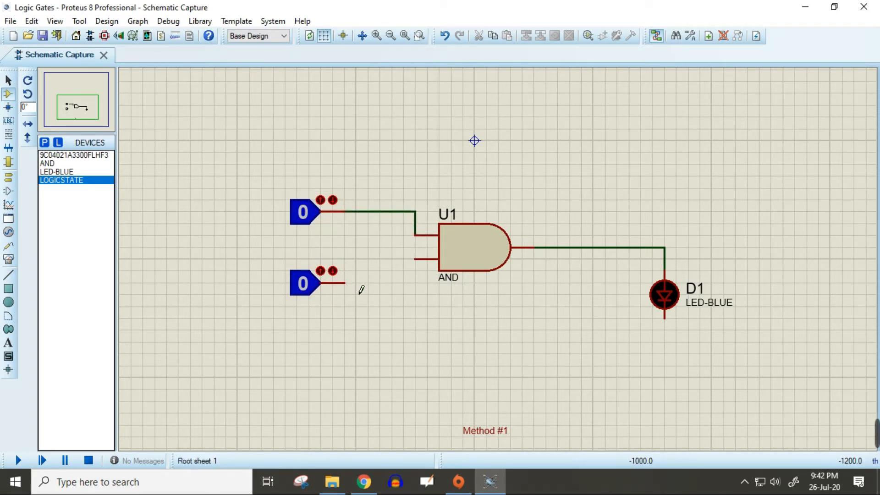
pyautogui.click(347, 283)
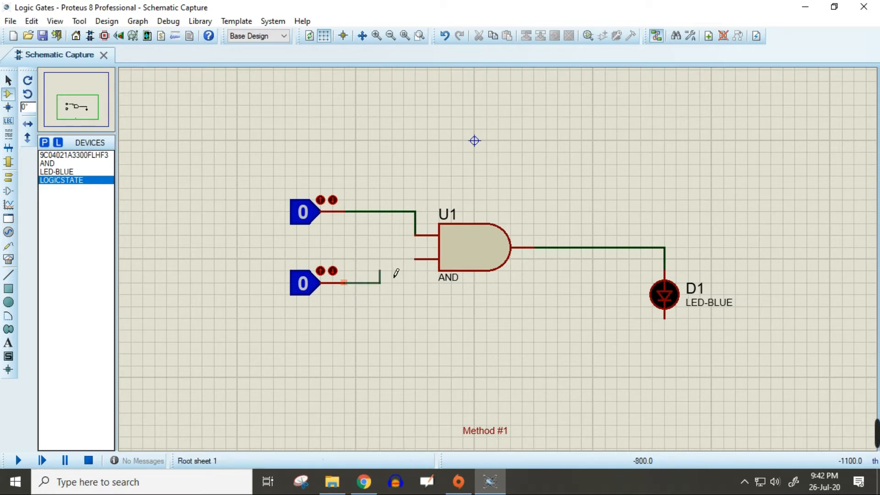
pyautogui.click(416, 260)
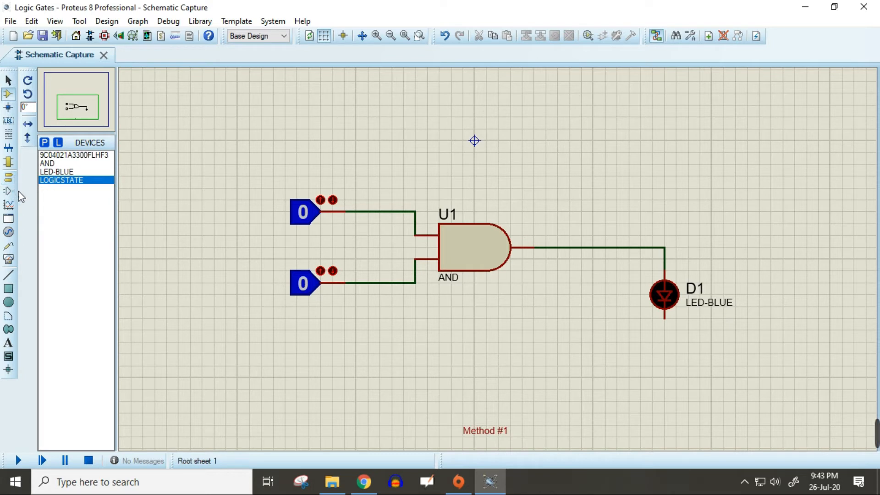
# Step: Place a GROUND terminal directly below the blue LED and wire the LED's cathode to it
pyautogui.click(9, 95)
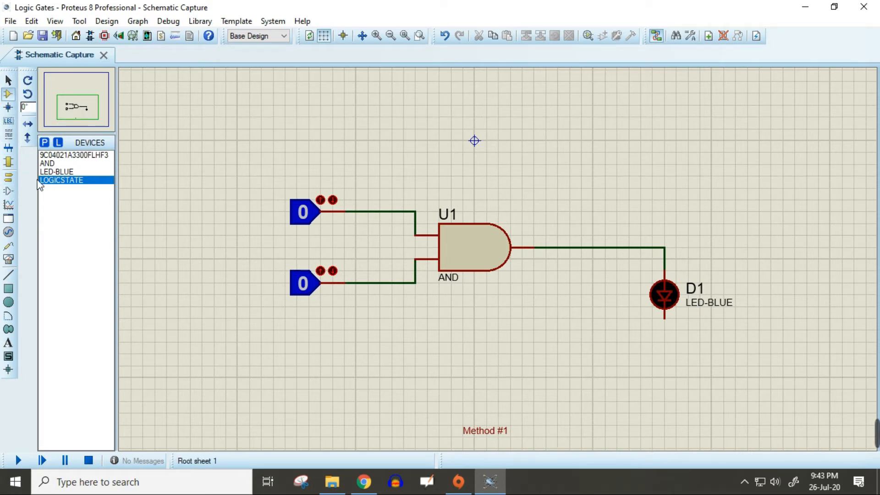
pyautogui.click(9, 178)
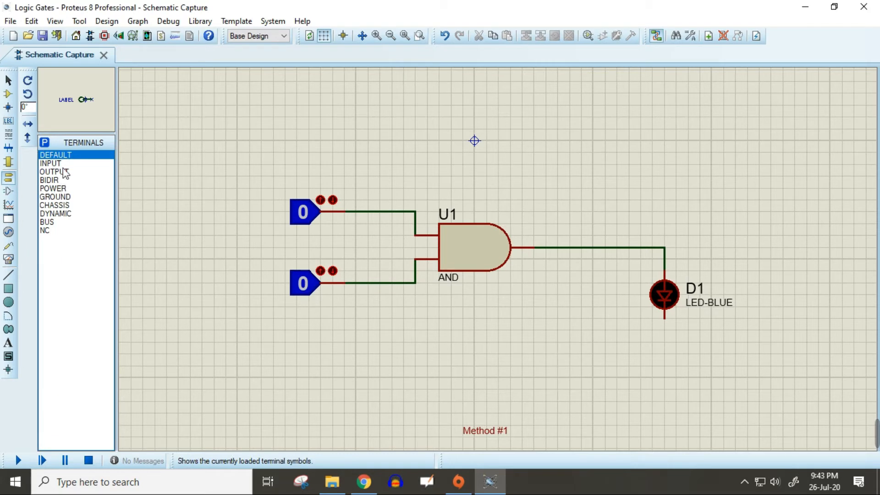
pyautogui.click(55, 197)
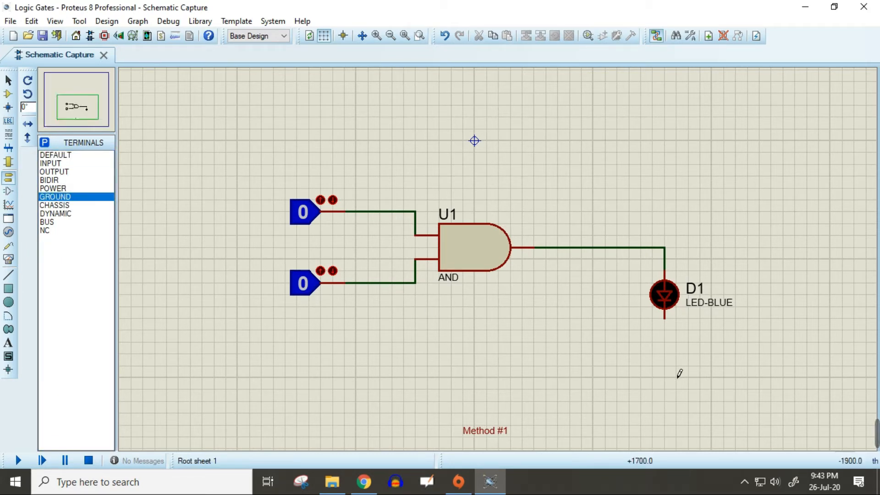
pyautogui.click(665, 366)
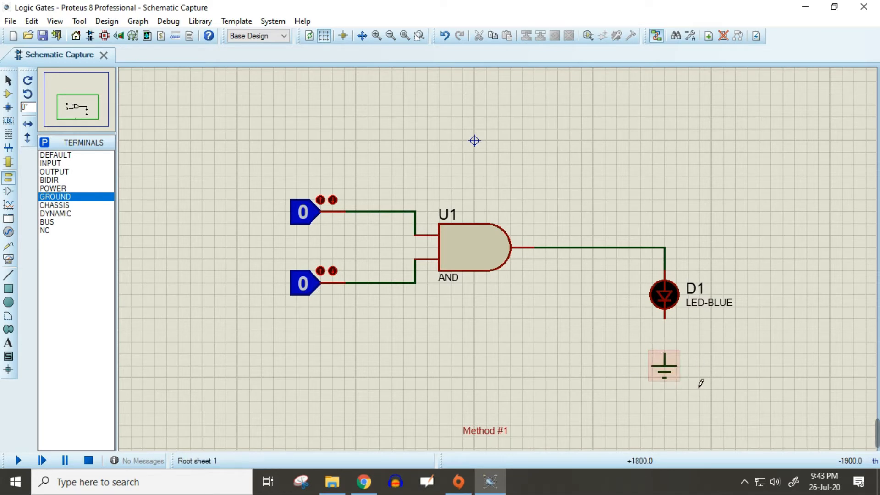
pyautogui.click(9, 80)
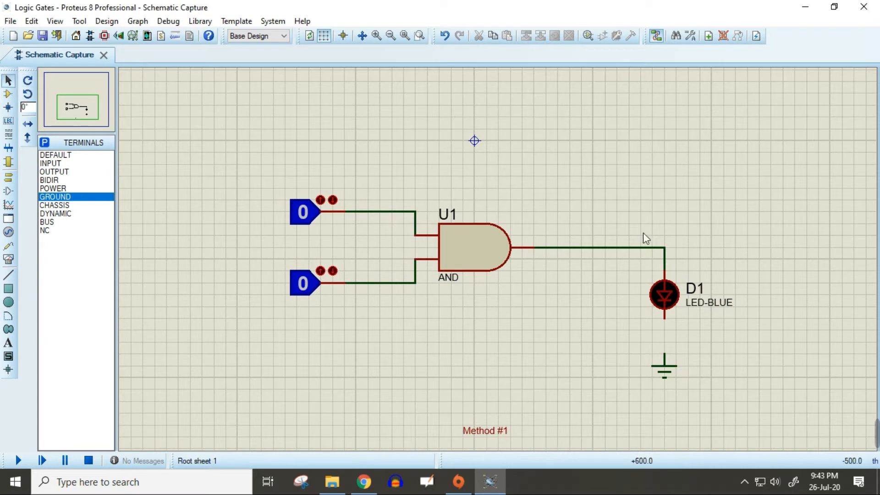
pyautogui.click(667, 323)
pyautogui.click(674, 362)
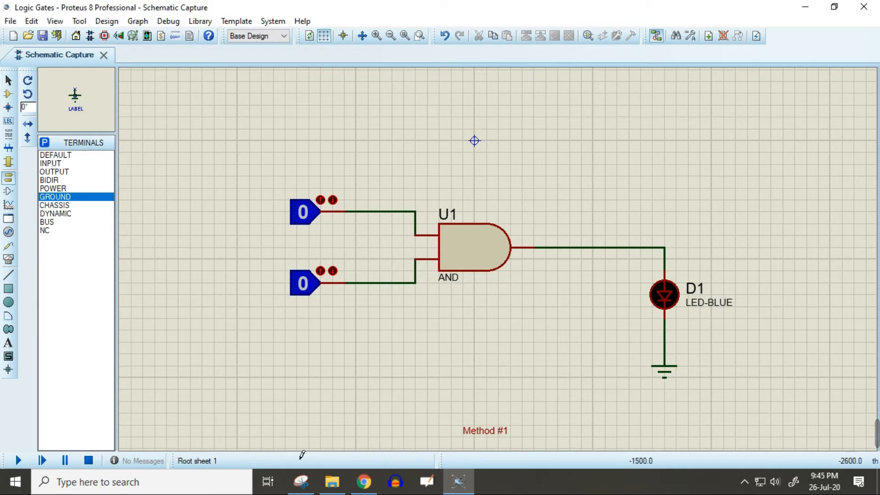
# Step: Switch to Snipping Tool to review the 2-input AND gate truth table, and minimize its window
pyautogui.click(312, 479)
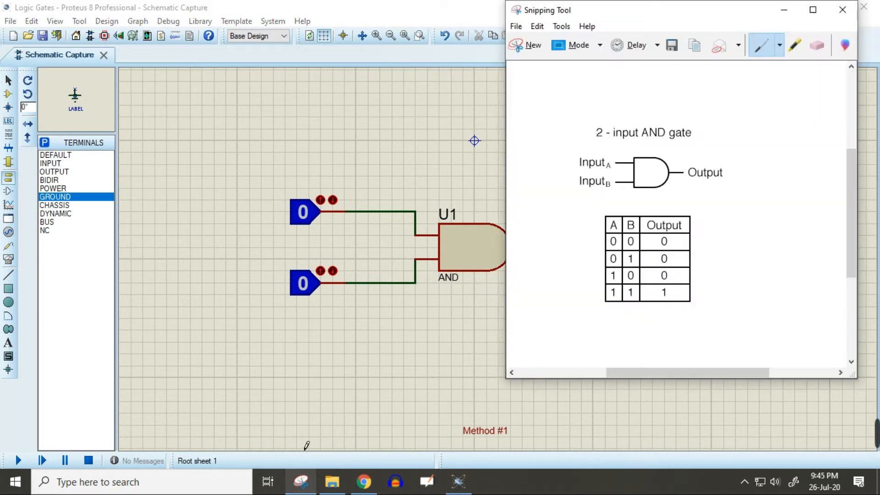
pyautogui.moveTo(684, 14); pyautogui.dragTo(519, 42)
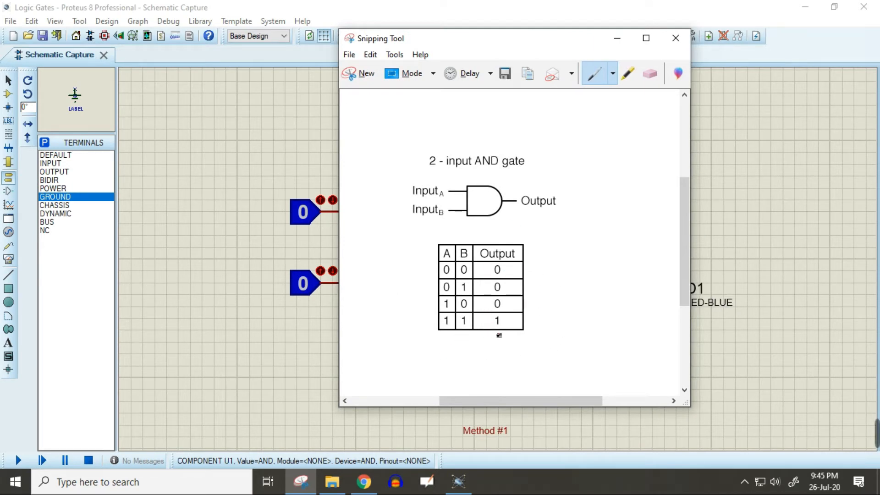
pyautogui.click(617, 38)
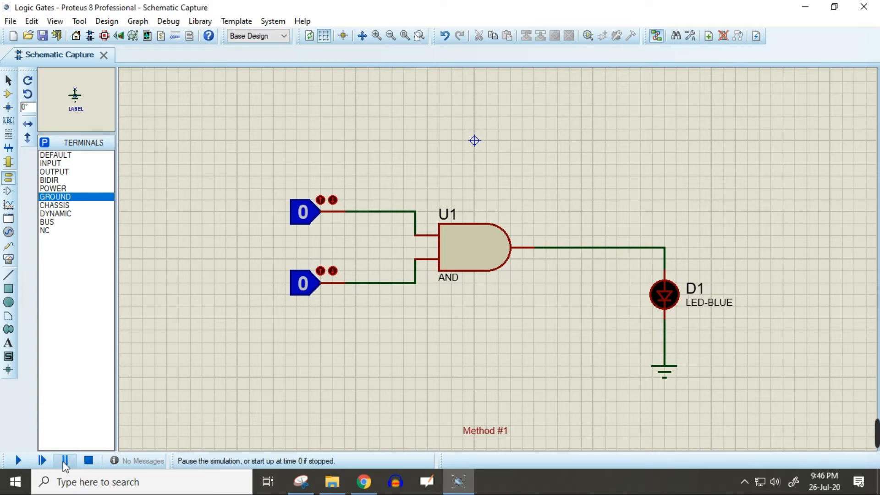
# Step: Run the simulation and test the upper and lower logic states at 1 one at a time, returning each to 0
pyautogui.click(17, 461)
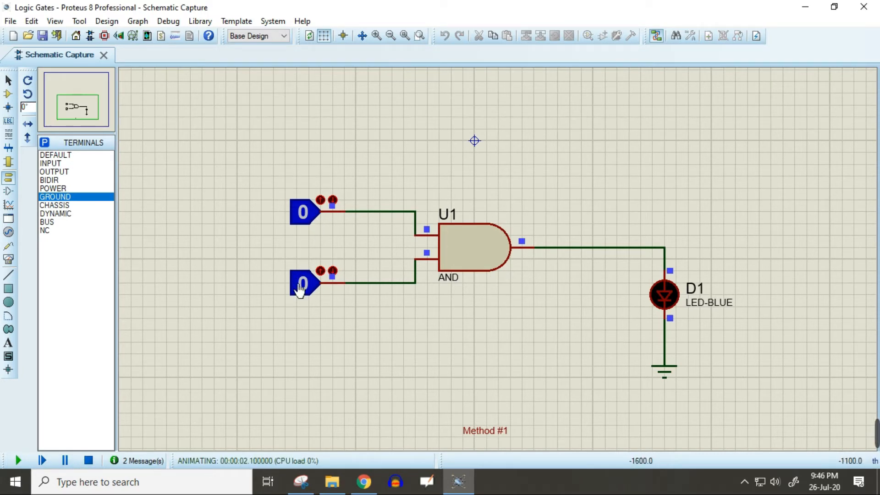
pyautogui.click(316, 221)
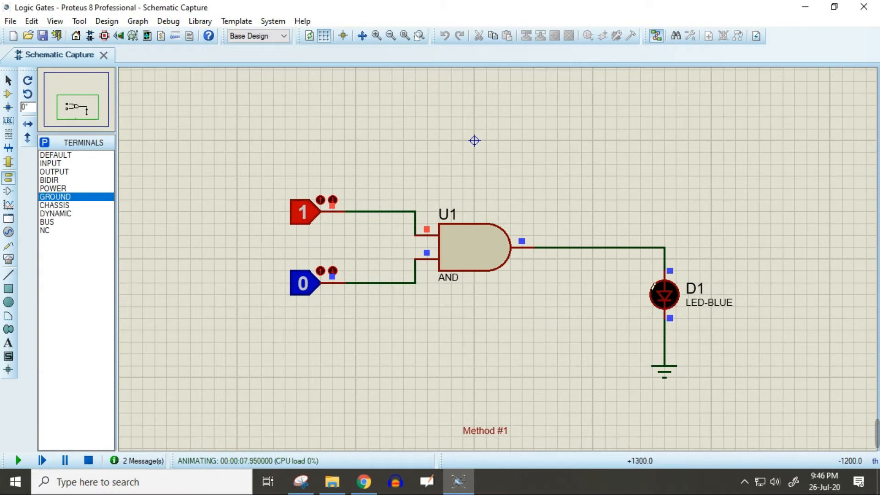
pyautogui.click(315, 221)
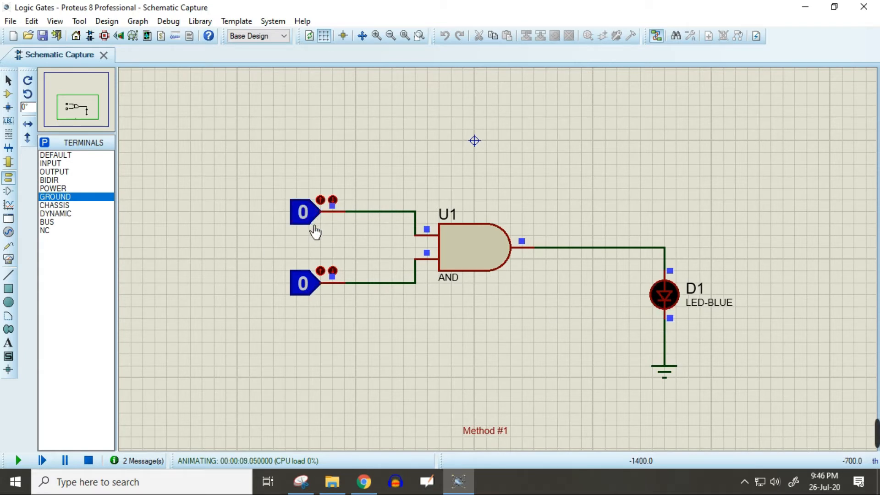
pyautogui.click(311, 290)
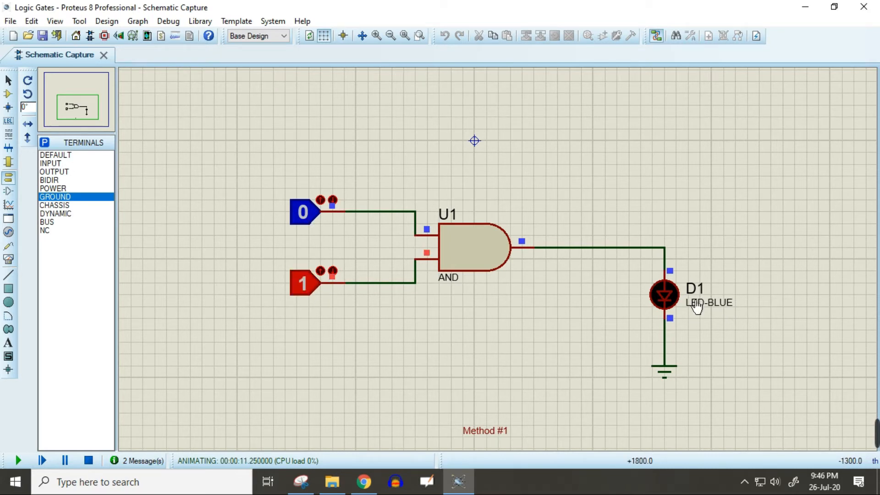
pyautogui.click(311, 289)
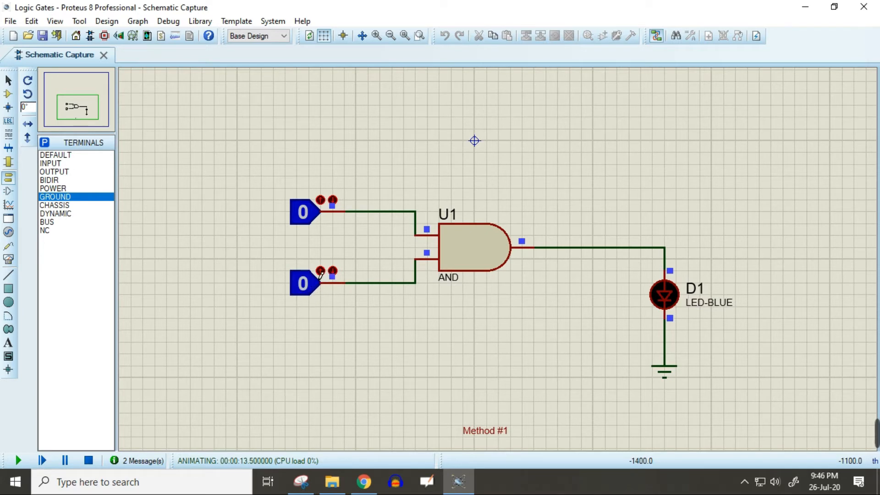
# Step: Toggle each logic state to 1 and back to 0 once more, and finish with both inputs set to 1
pyautogui.click(309, 214)
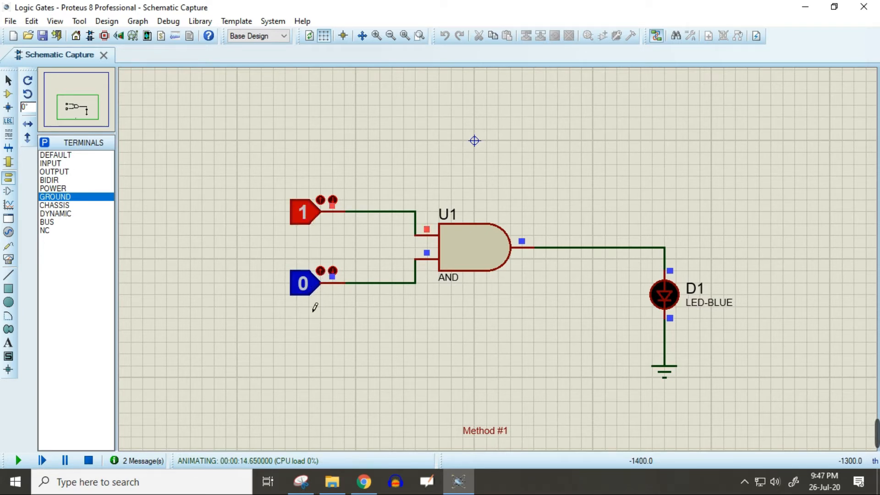
pyautogui.click(312, 219)
pyautogui.click(309, 285)
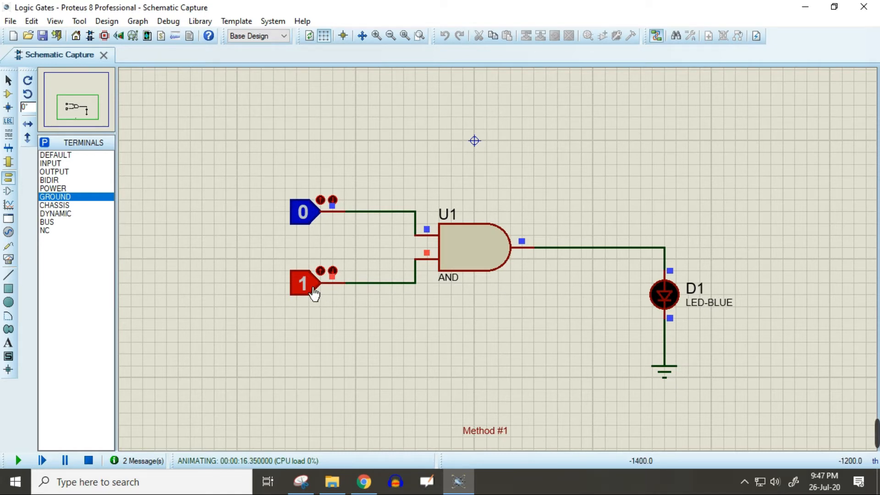
pyautogui.click(315, 293)
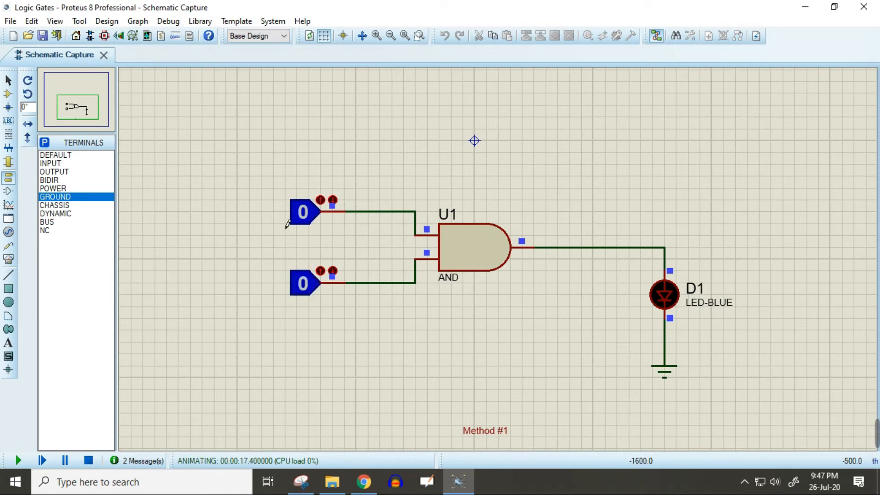
pyautogui.click(317, 223)
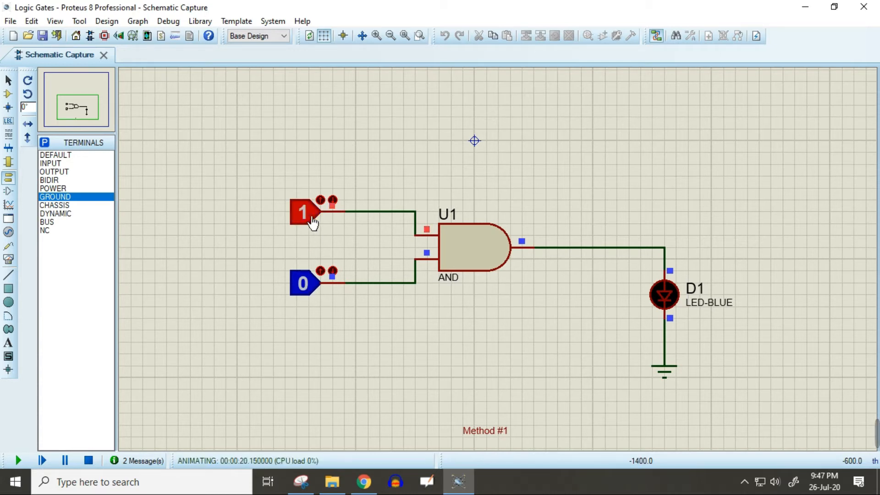
pyautogui.click(310, 293)
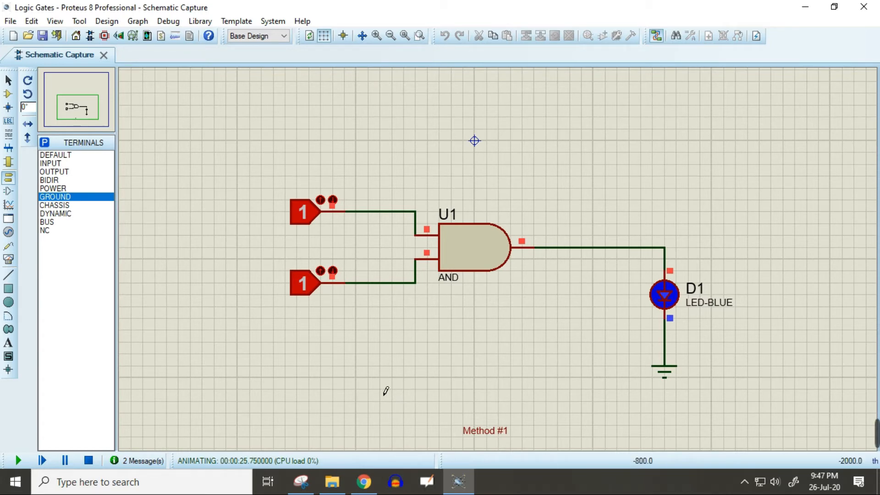
# Step: Switch to Snipping Tool to compare the both-inputs-high case with the AND truth table, and return to Proteus
pyautogui.click(301, 481)
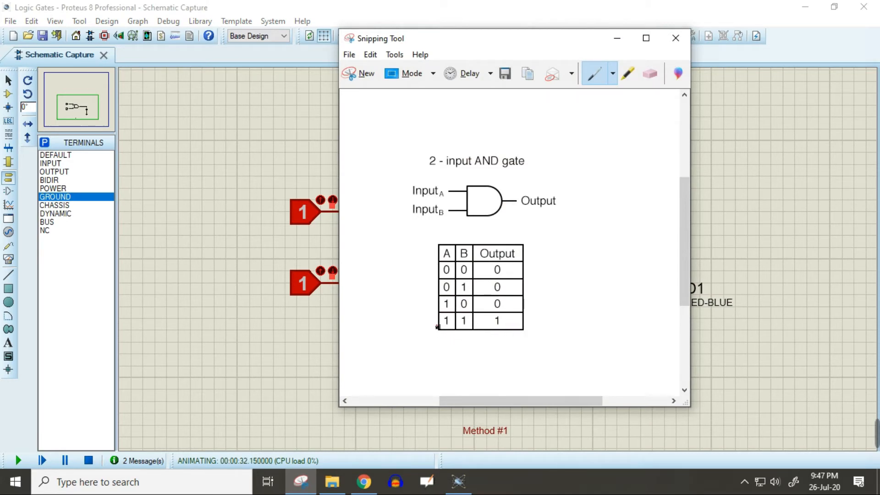
pyautogui.click(390, 6)
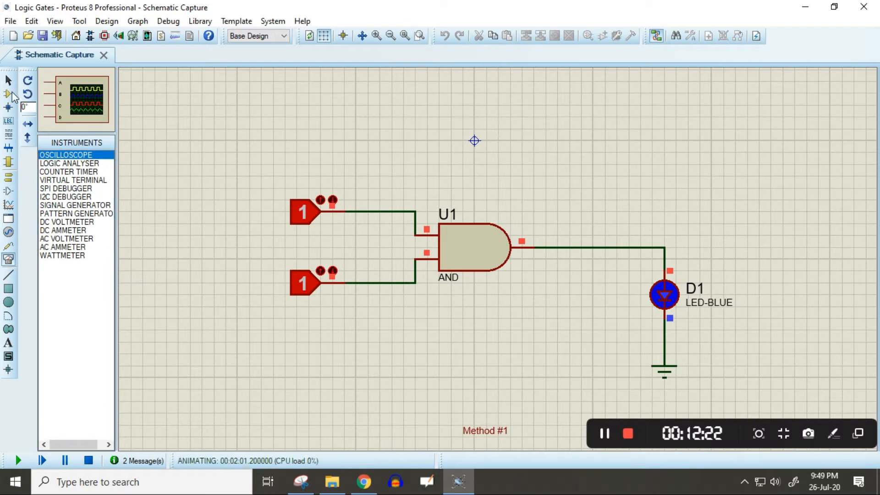
# Step: In selection mode, toggle the lower logic state to 0 and back to 1, and set the upper one to 0
pyautogui.click(8, 80)
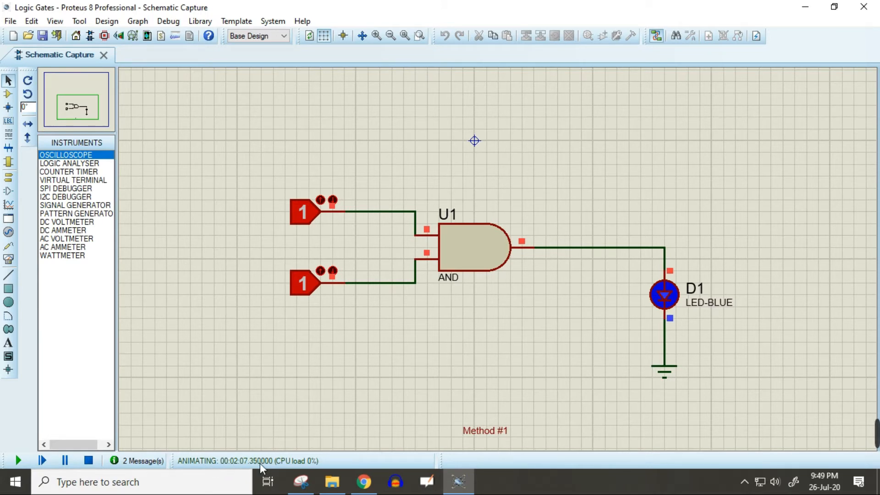
pyautogui.click(317, 295)
pyautogui.click(318, 294)
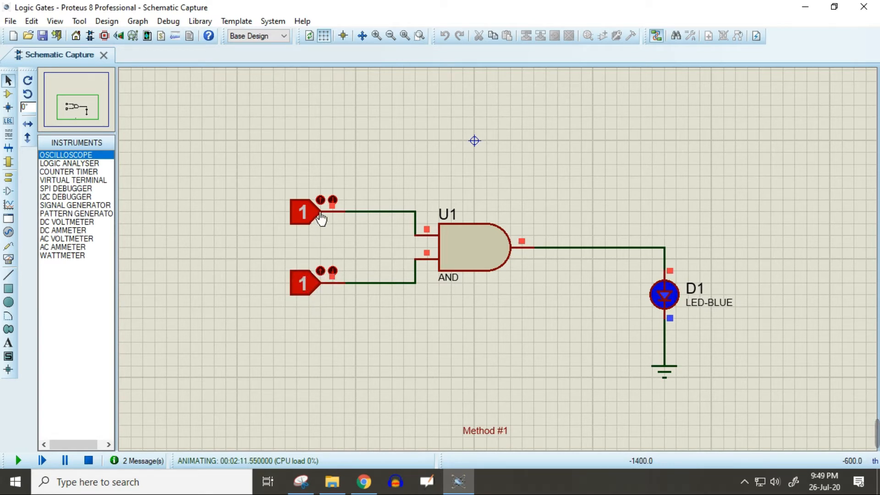
pyautogui.click(307, 219)
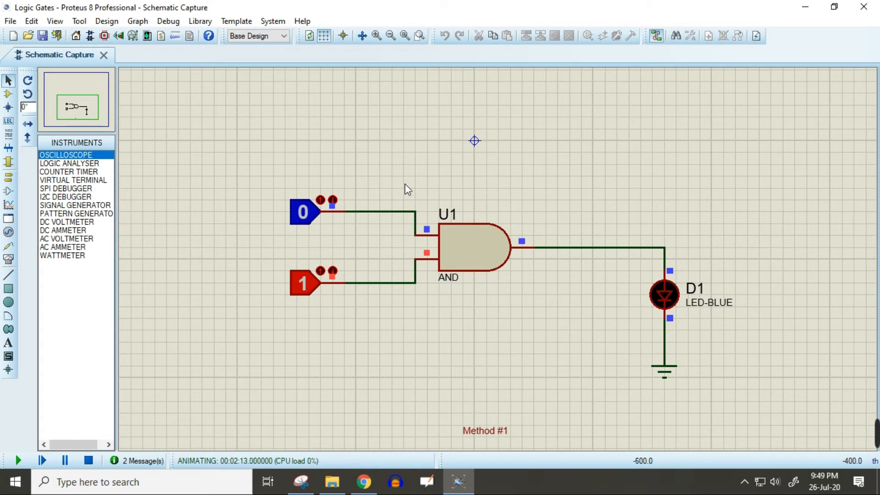
# Step: Box-select the AND gate to point it out, clear the selection and stop the simulation
pyautogui.moveTo(404, 188); pyautogui.dragTo(534, 294)
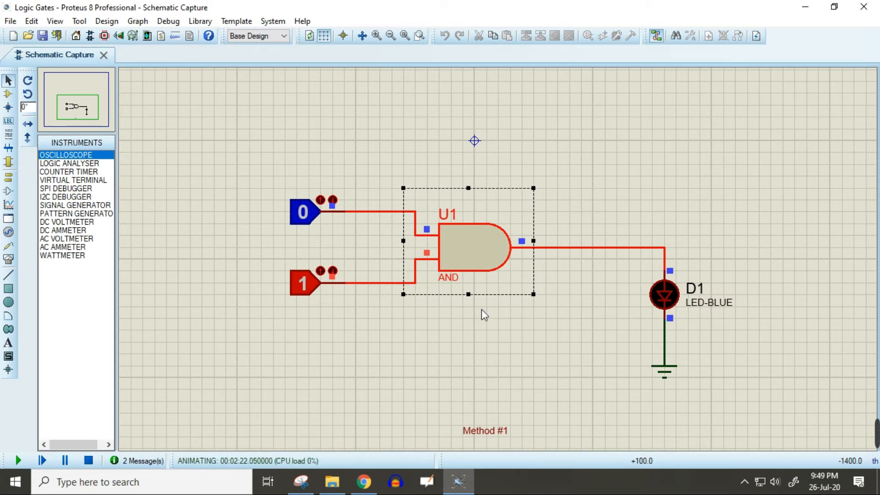
pyautogui.click(250, 373)
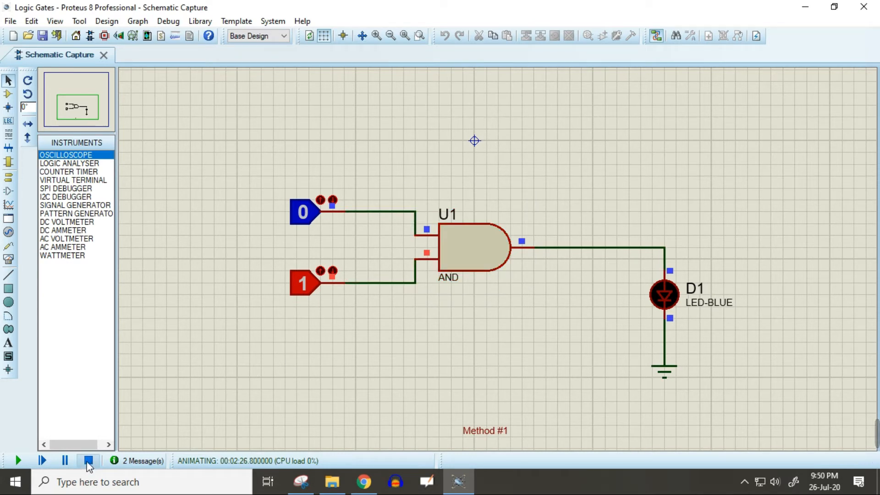
pyautogui.click(88, 462)
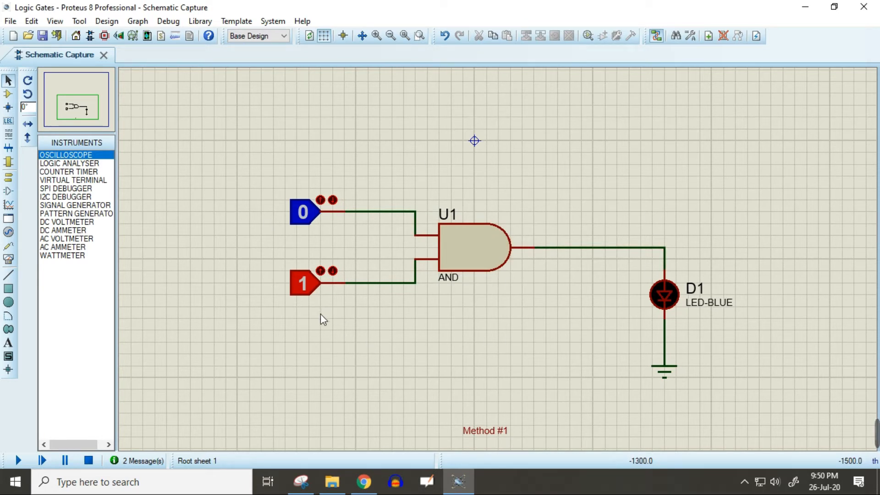
# Step: Restart the simulation, toggle the lower logic state to 0 and back to 1, and switch the upper one
pyautogui.click(19, 460)
pyautogui.click(314, 291)
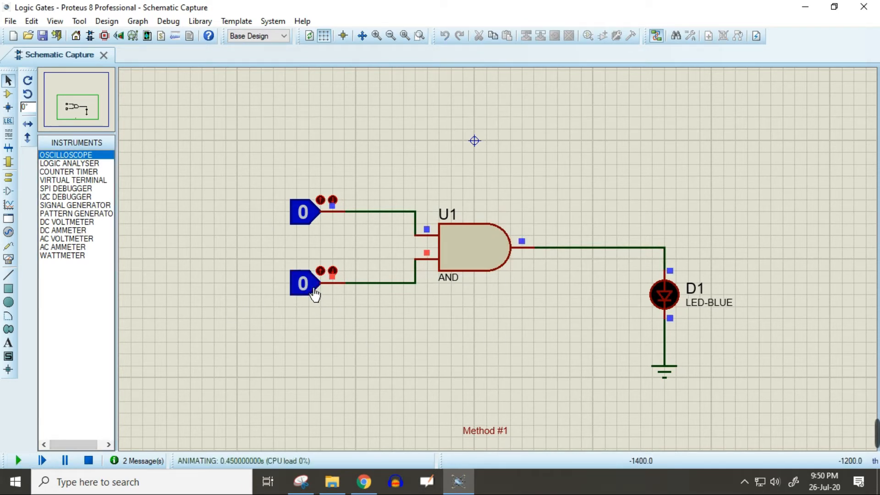
pyautogui.click(315, 291)
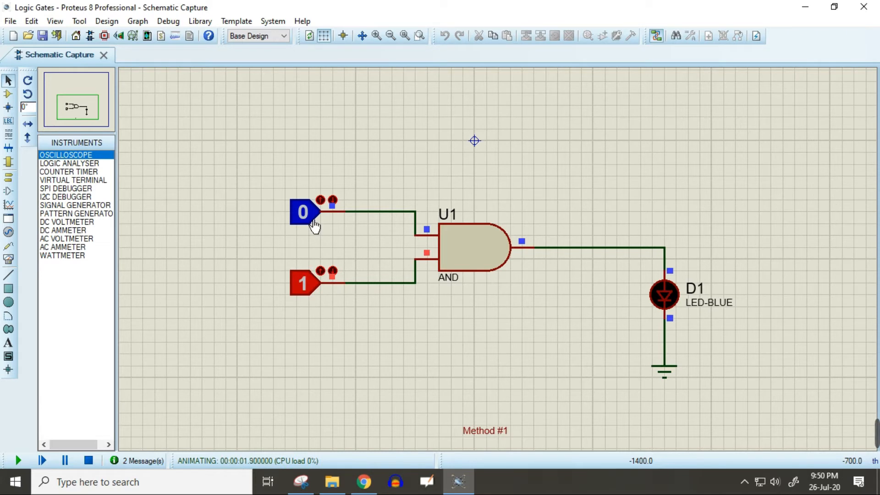
pyautogui.click(314, 220)
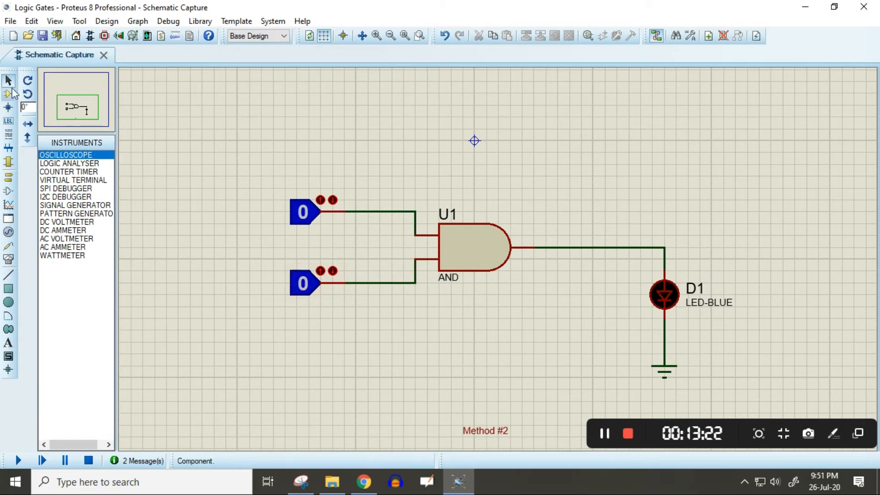
# Step: Delete the wire between the AND gate's output and the LED's anode
pyautogui.moveTo(557, 212); pyautogui.dragTo(676, 275)
pyautogui.click(572, 186)
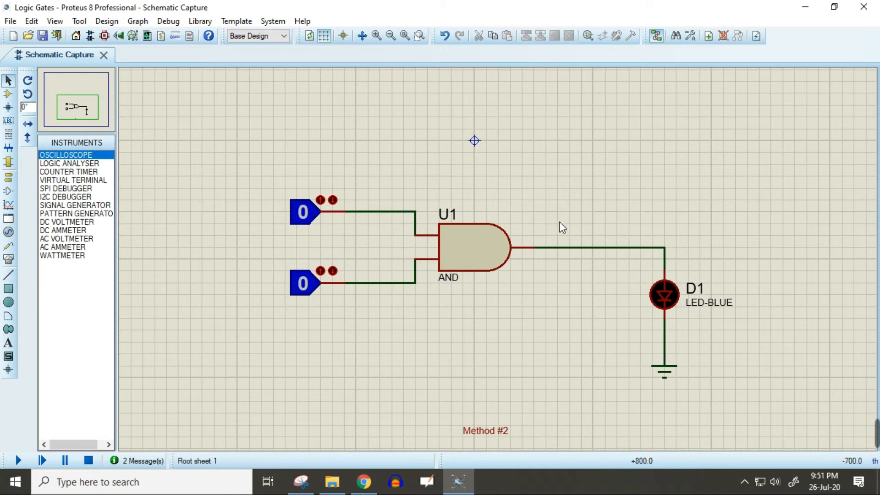
pyautogui.moveTo(560, 226); pyautogui.dragTo(673, 270)
pyautogui.press('Delete')
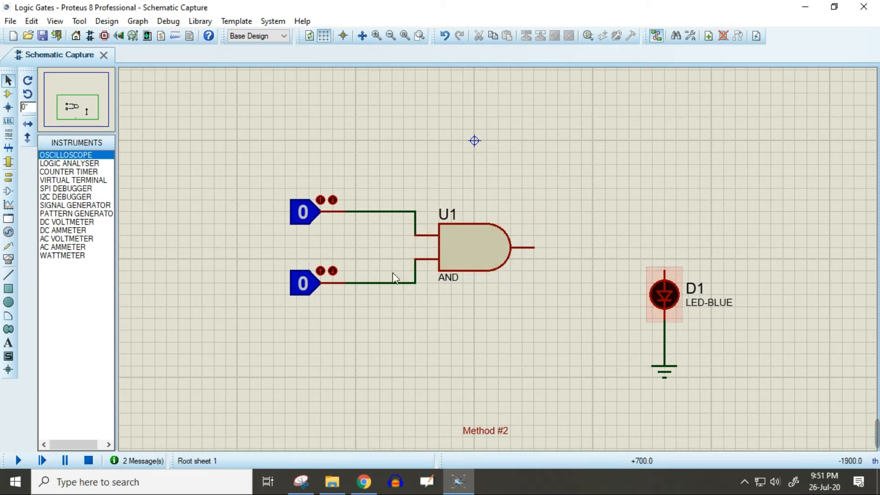
# Step: Place the 330-ohm resistor 9C04021A3300FLHF3 horizontally between the AND gate's output and the blue LED
pyautogui.click(11, 97)
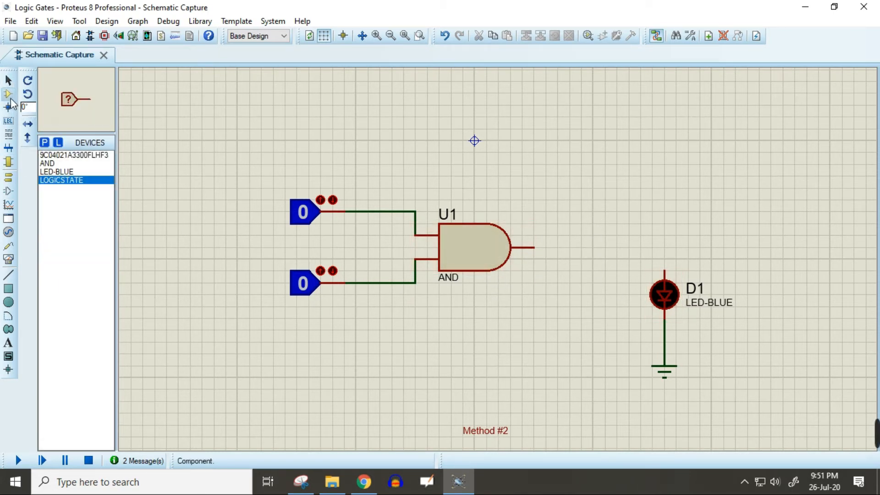
pyautogui.click(92, 156)
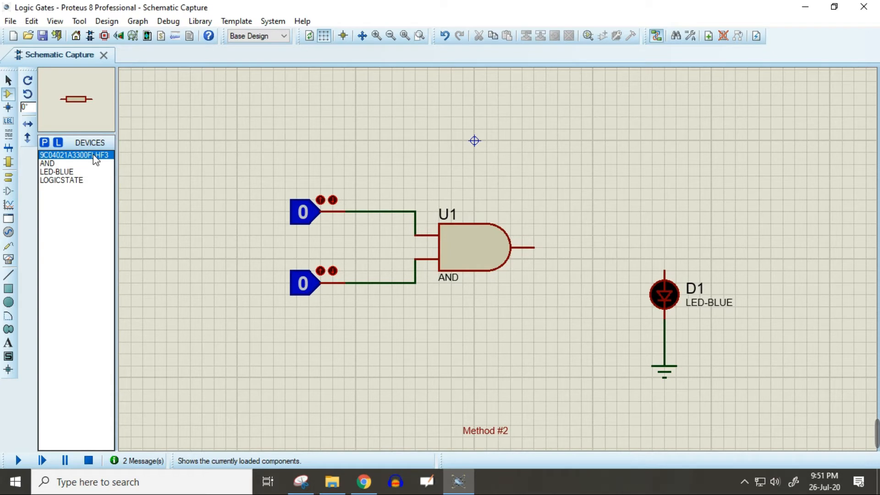
pyautogui.click(602, 223)
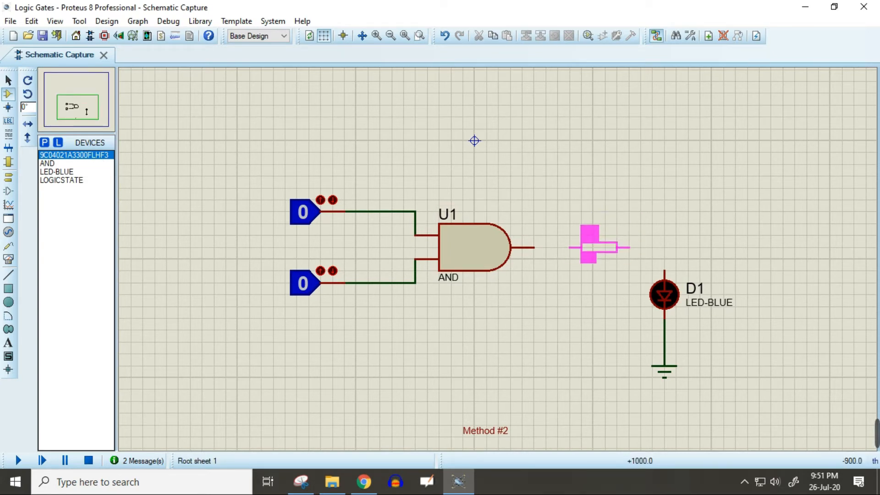
pyautogui.click(598, 247)
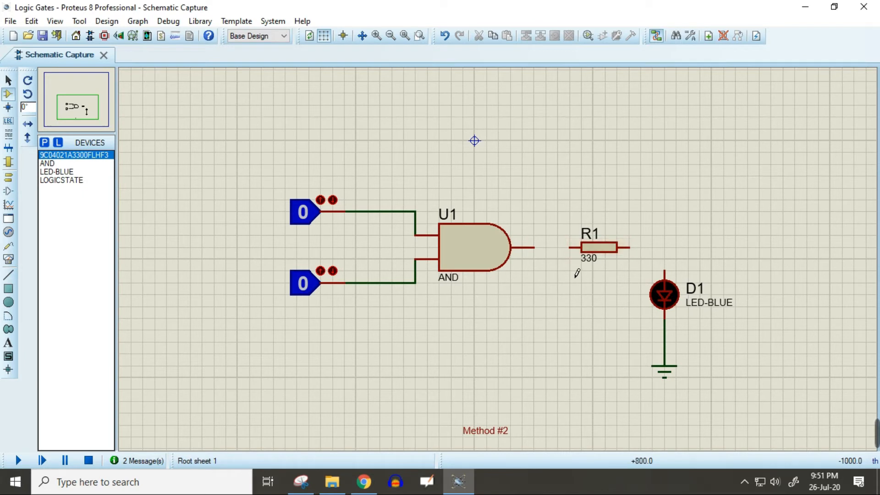
# Step: Wire the AND gate's output to the resistor and the resistor's other end to the LED's anode
pyautogui.click(546, 257)
pyautogui.click(580, 257)
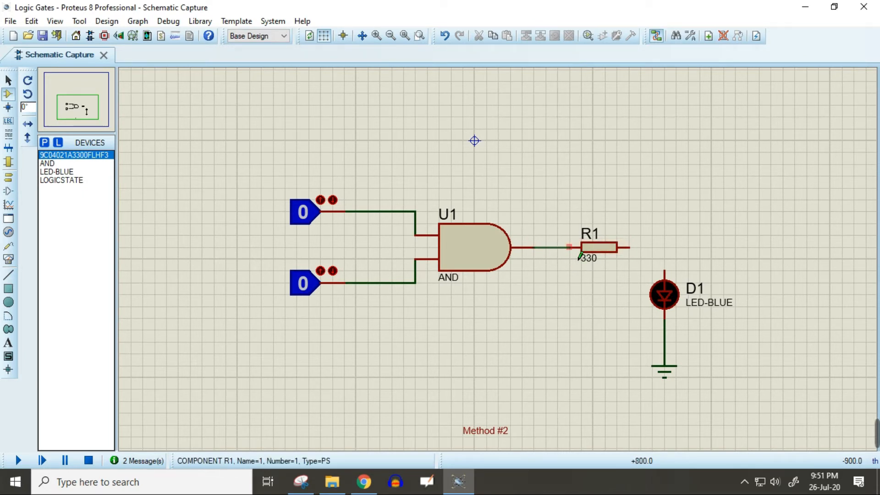
pyautogui.click(639, 257)
pyautogui.click(675, 280)
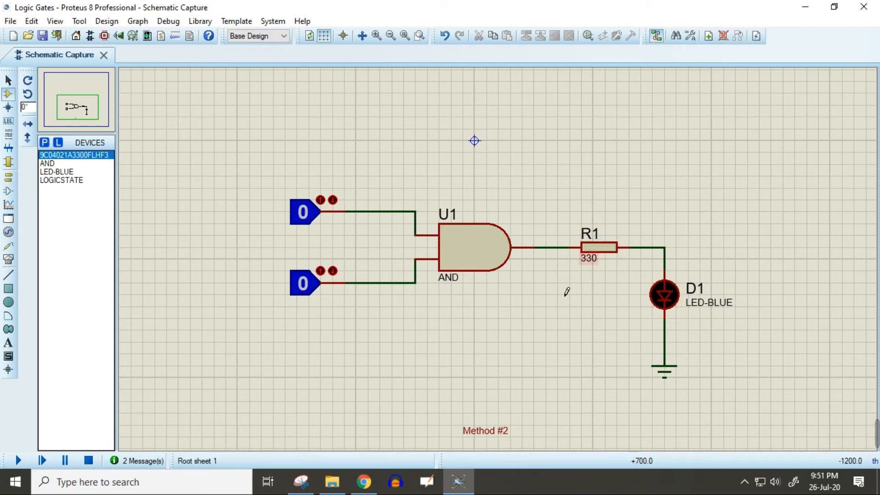
# Step: Run the simulation, toggle the lower logic state to 1 and back, toggle the upper one, and set both to 1
pyautogui.click(20, 461)
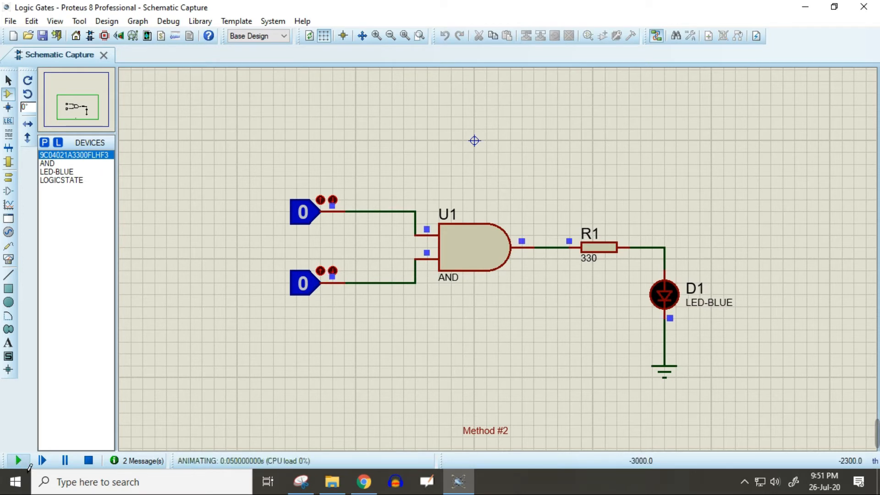
pyautogui.click(316, 297)
pyautogui.click(315, 296)
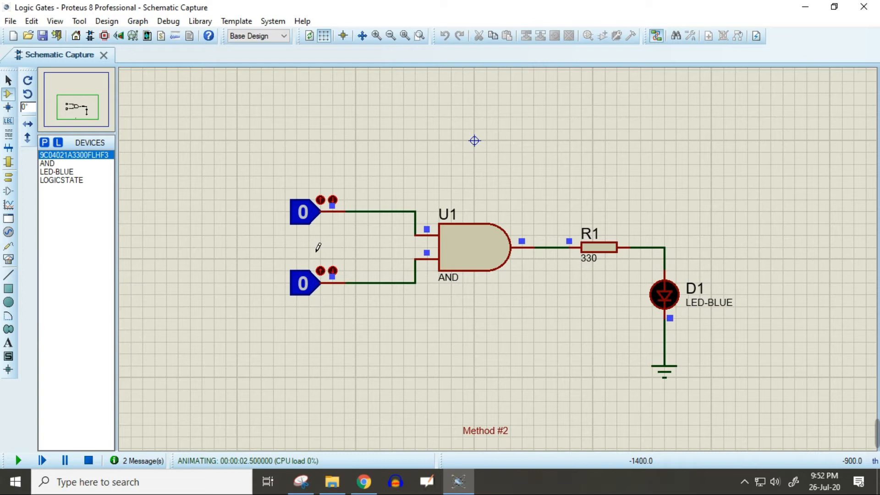
pyautogui.click(317, 219)
pyautogui.click(316, 218)
pyautogui.click(316, 218)
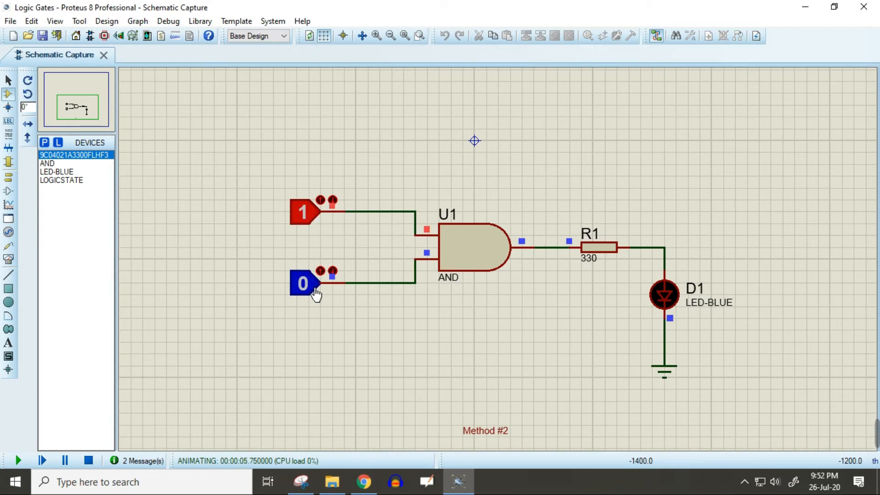
pyautogui.click(316, 296)
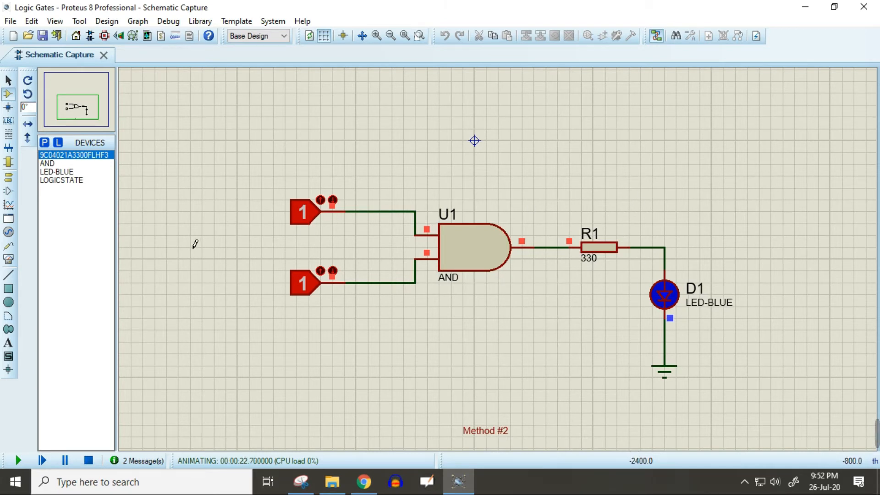
# Step: Stop the simulation and place a DC voltmeter above the LED, up and to the right of the resistor
pyautogui.click(9, 260)
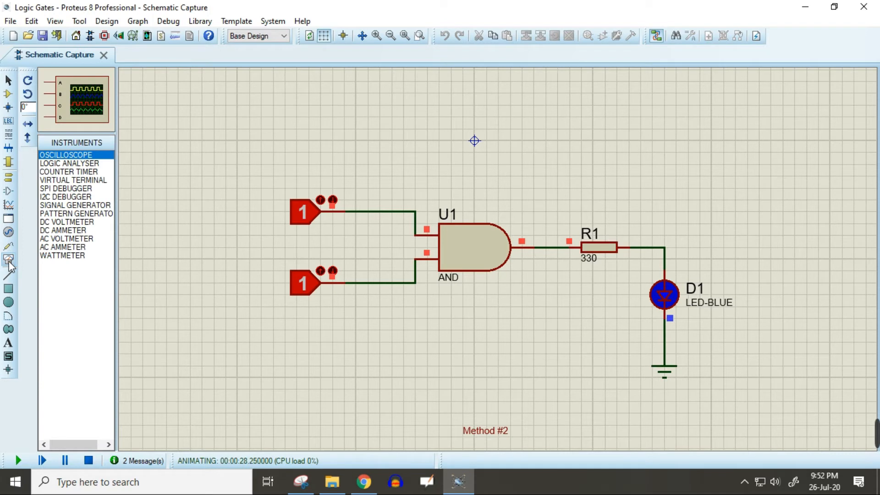
pyautogui.click(72, 222)
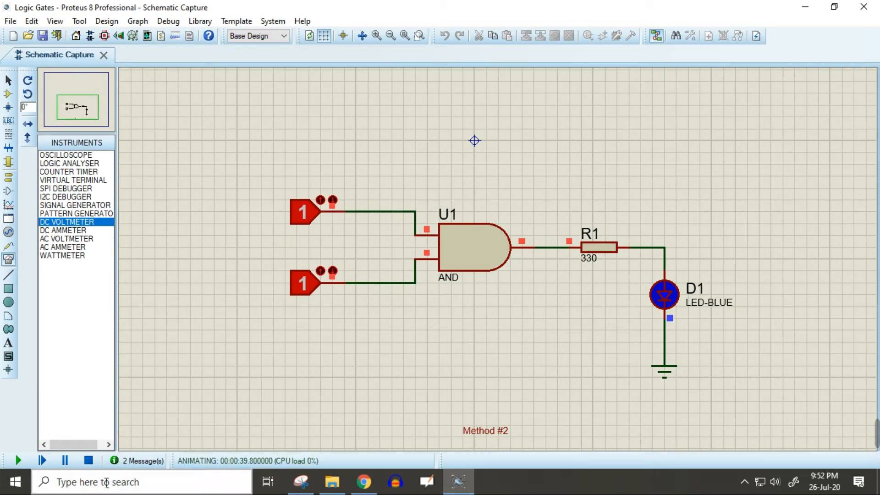
pyautogui.click(89, 462)
pyautogui.click(89, 225)
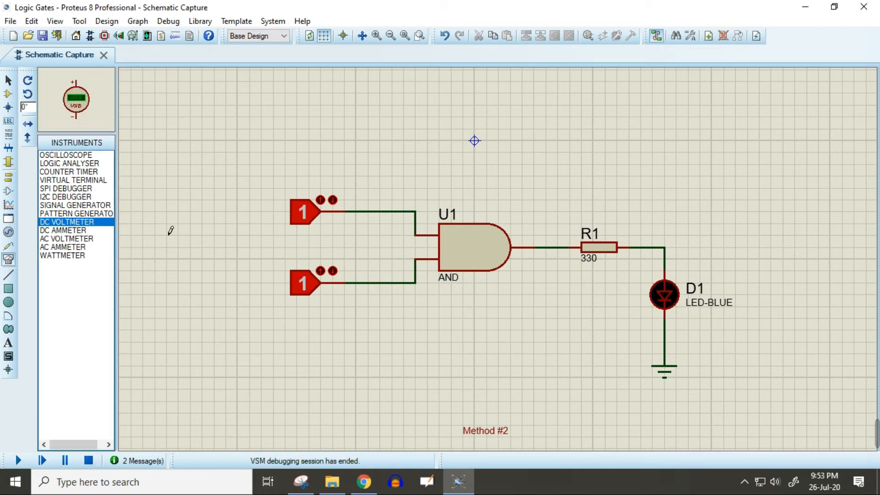
pyautogui.click(683, 149)
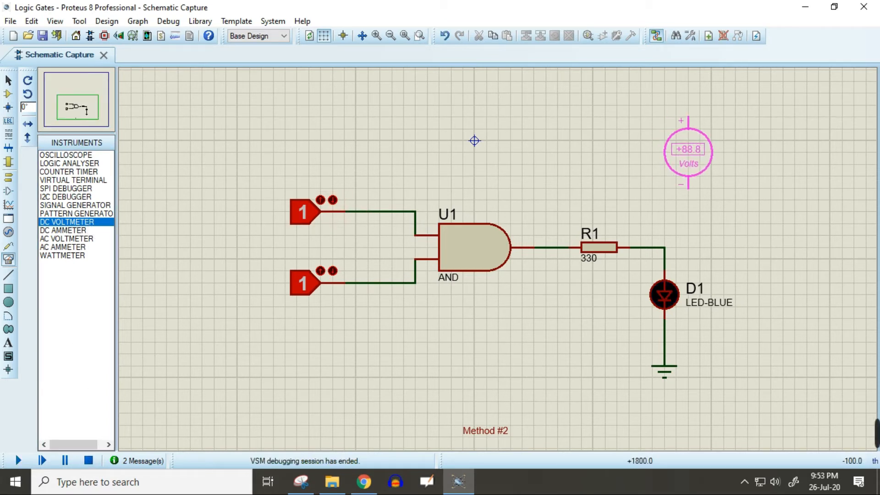
pyautogui.click(688, 151)
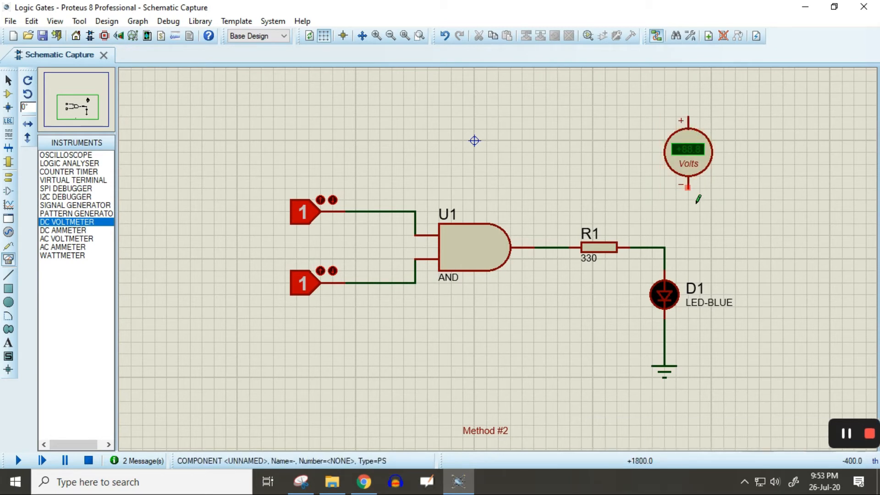
# Step: Wire the voltmeter's positive terminal to the AND gate's output wire and its negative terminal to the LED's ground wire
pyautogui.click(694, 126)
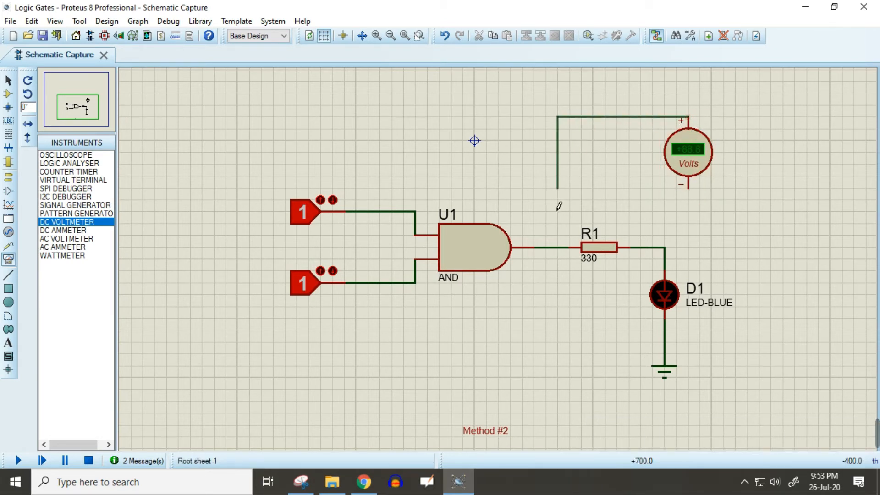
pyautogui.click(560, 254)
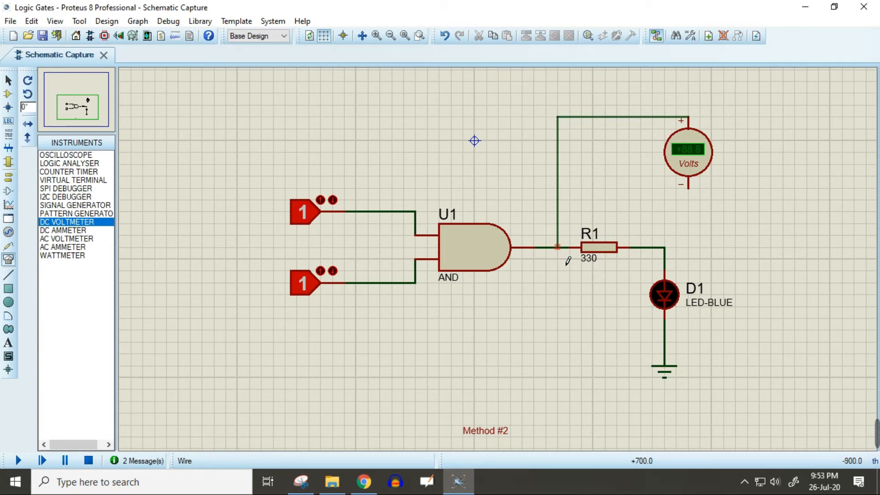
pyautogui.click(700, 202)
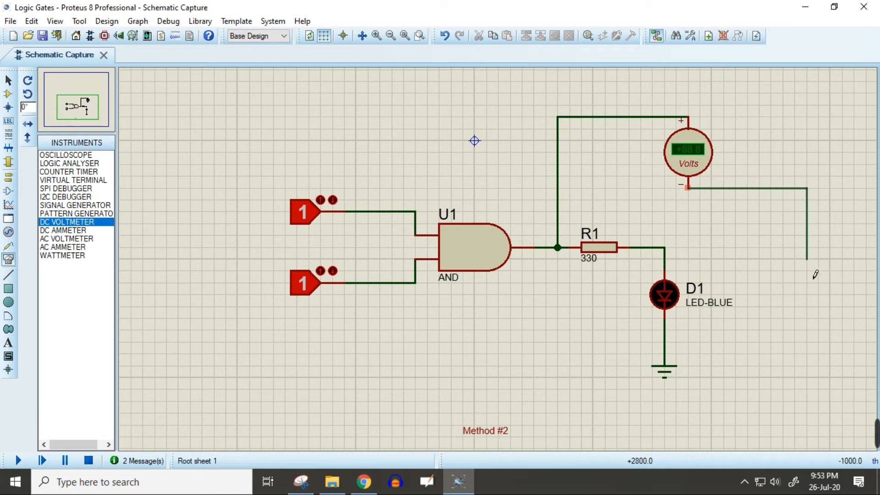
pyautogui.click(675, 343)
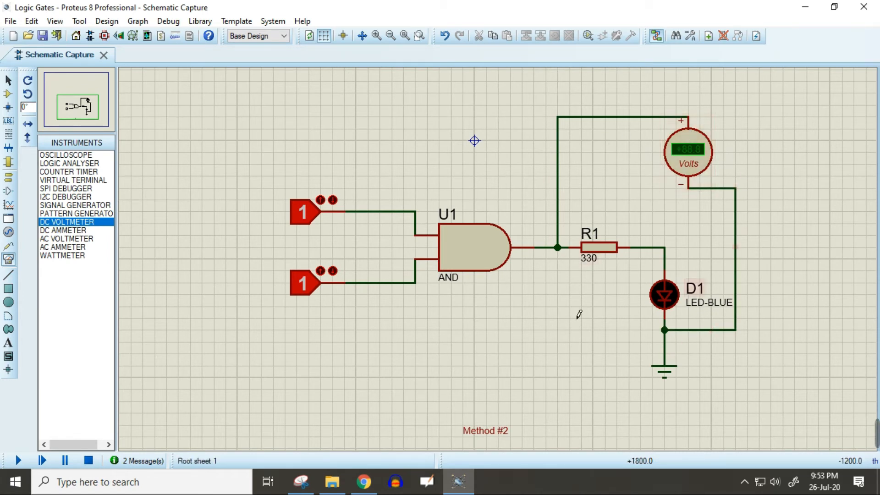
# Step: Set both logic states to 0 and start the simulation
pyautogui.click(306, 281)
pyautogui.click(309, 211)
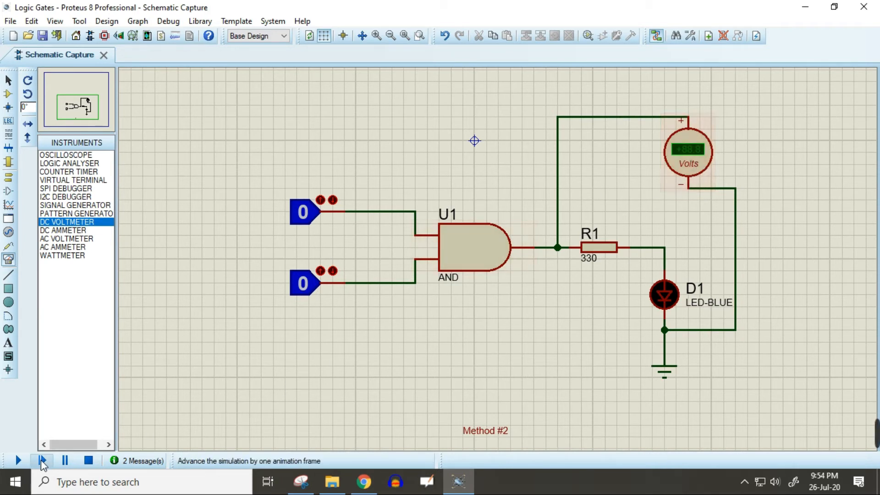
pyautogui.click(18, 461)
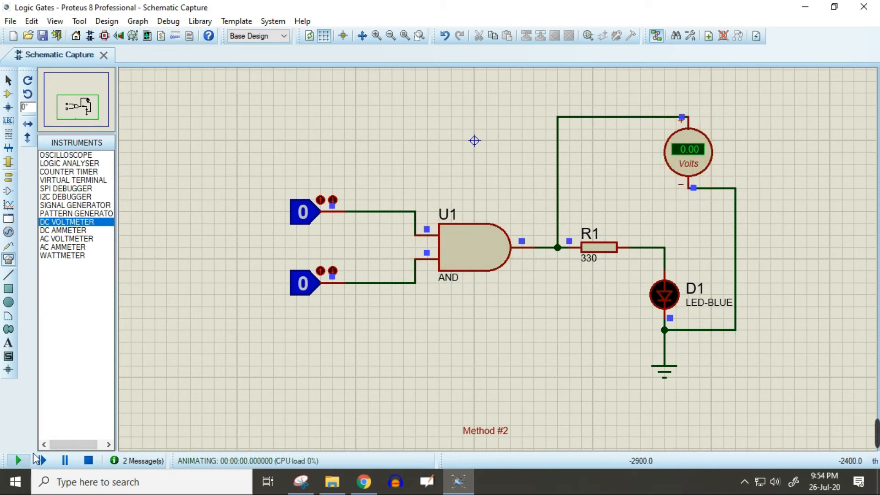
# Step: Toggle each logic state to 1 and back to 0, set both to 1, and stop the simulation
pyautogui.click(316, 220)
pyautogui.click(316, 220)
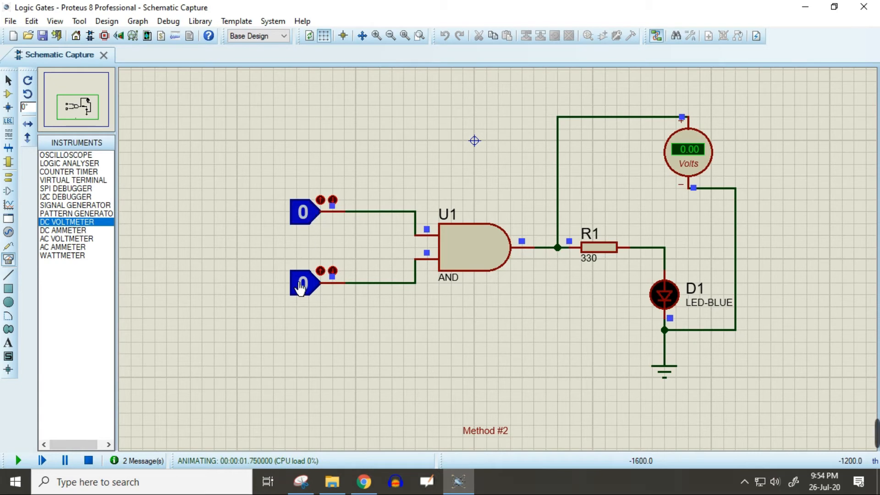
pyautogui.click(317, 293)
pyautogui.click(314, 290)
pyautogui.click(312, 220)
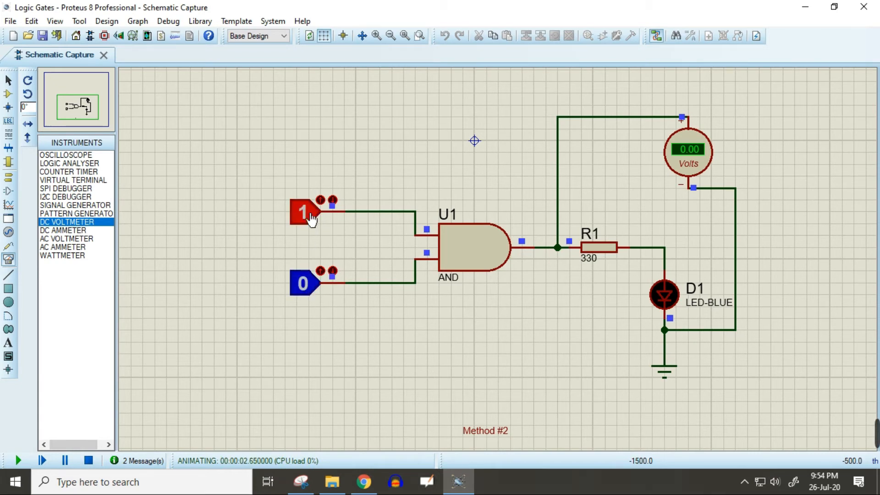
pyautogui.click(311, 289)
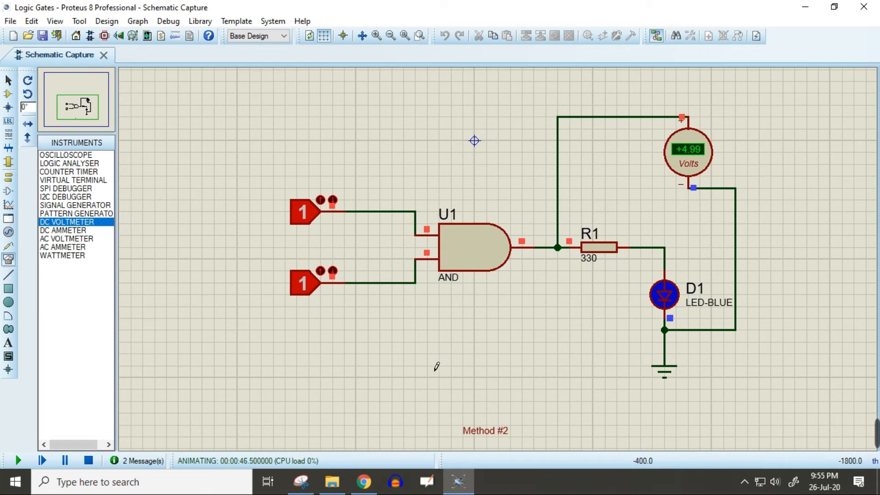
pyautogui.click(87, 460)
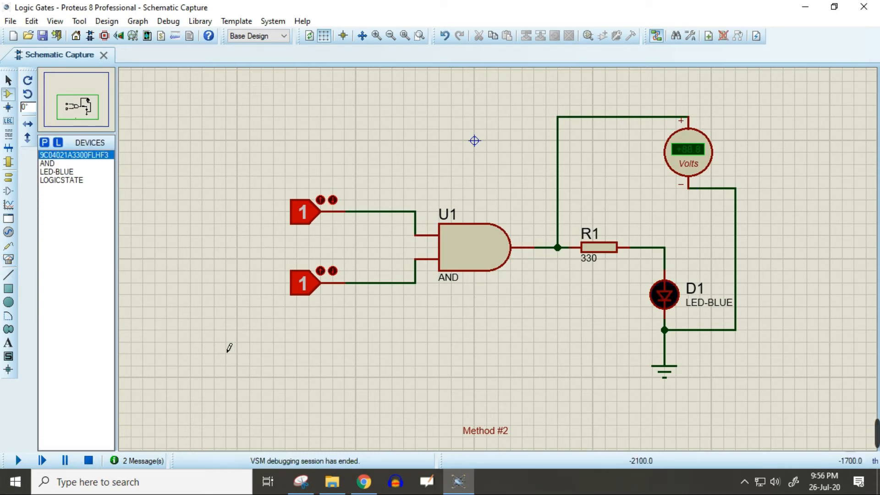
# Step: Change the "Method #2" text label below the circuit to "Method #3"
pyautogui.click(519, 437)
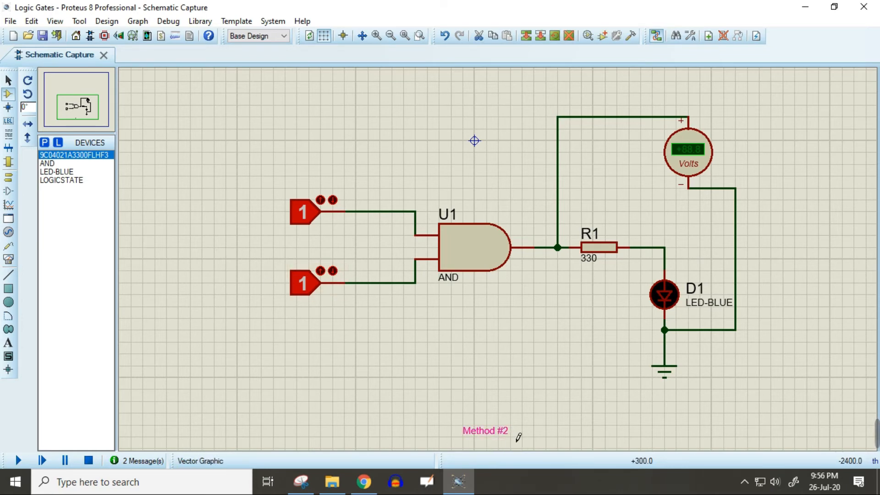
pyautogui.click(518, 437)
pyautogui.click(355, 146)
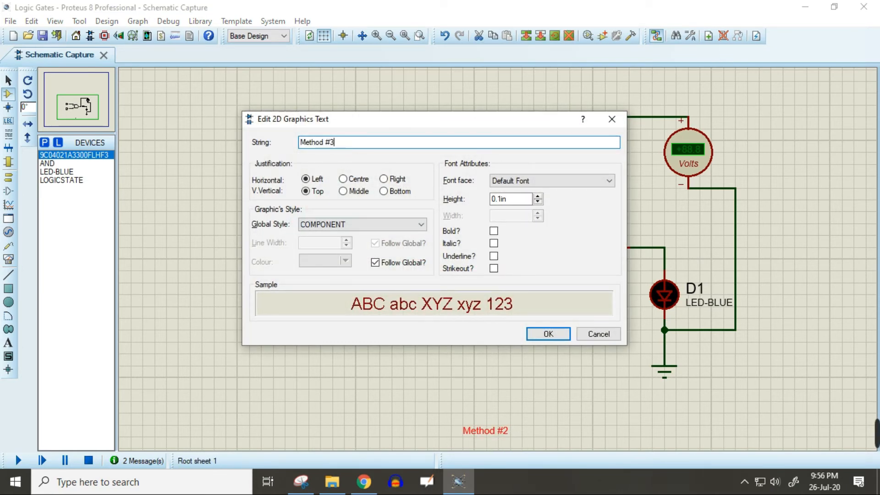
pyautogui.press('Return')
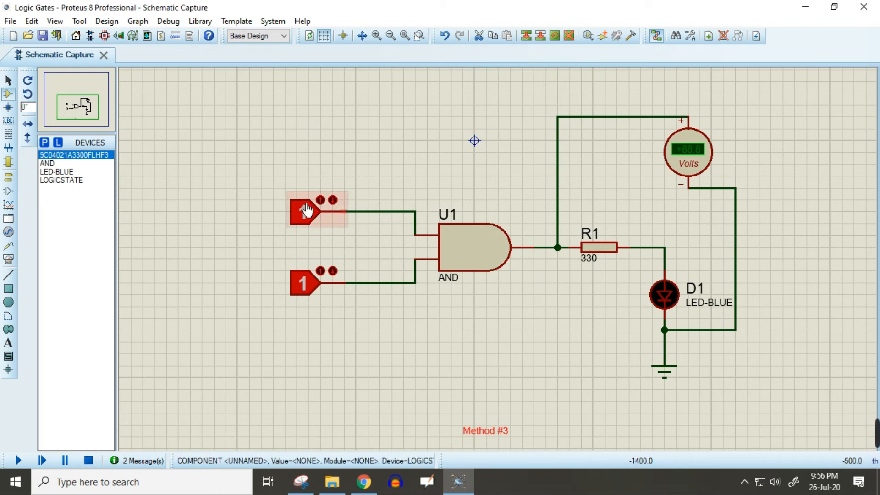
# Step: Delete both logic states together with their wires to the AND gate's inputs
pyautogui.moveTo(268, 189); pyautogui.dragTo(373, 320)
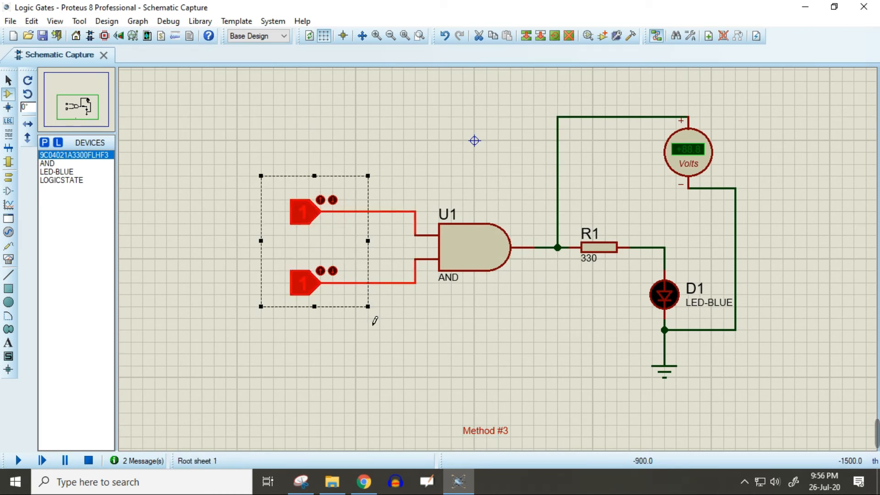
pyautogui.press('Delete')
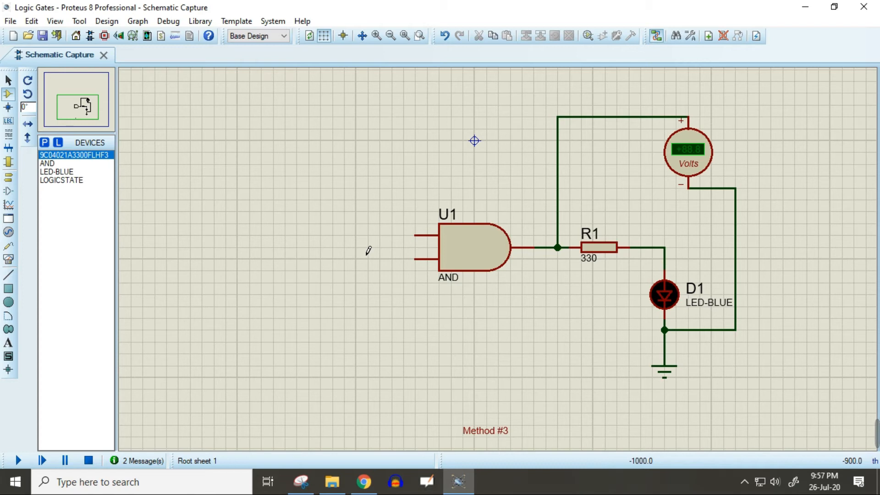
pyautogui.click(57, 181)
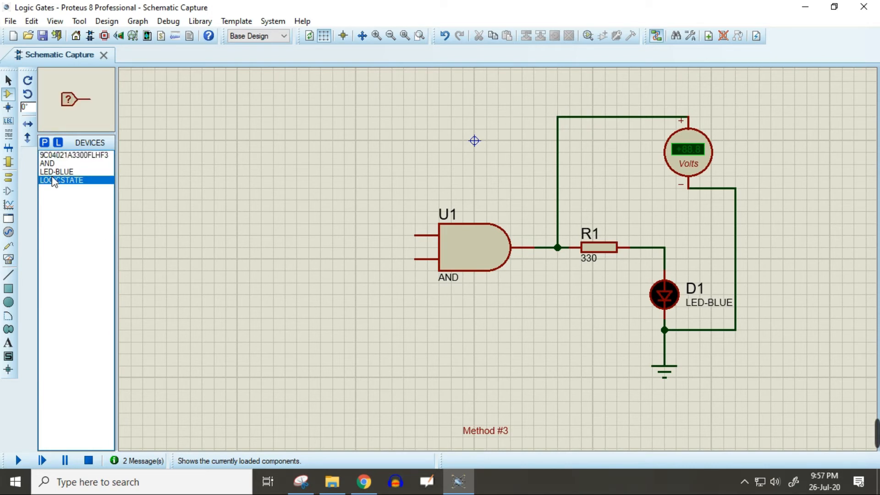
pyautogui.click(53, 172)
pyautogui.click(50, 164)
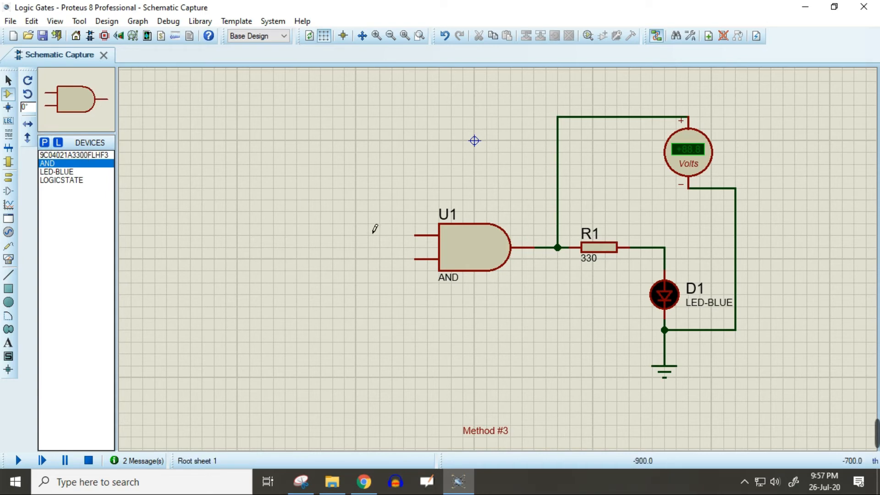
# Step: Search the device library for "switch" and look through the results in the Switching Devices category
pyautogui.click(44, 143)
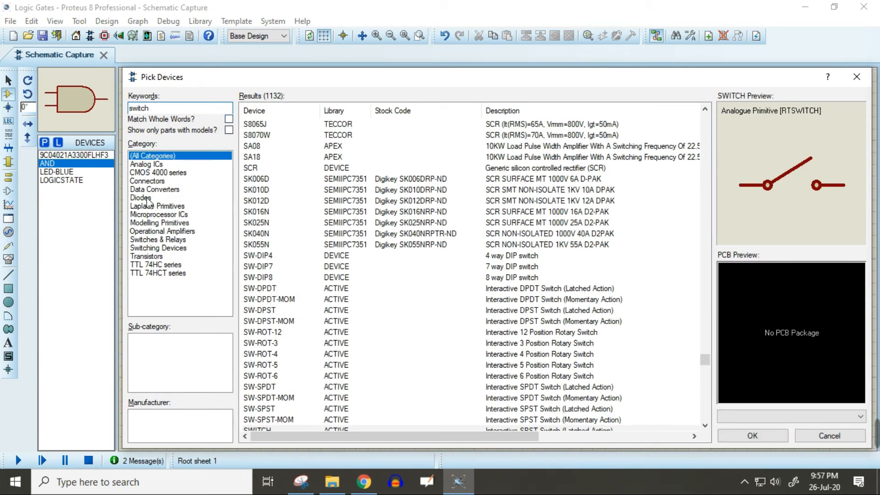
pyautogui.click(169, 248)
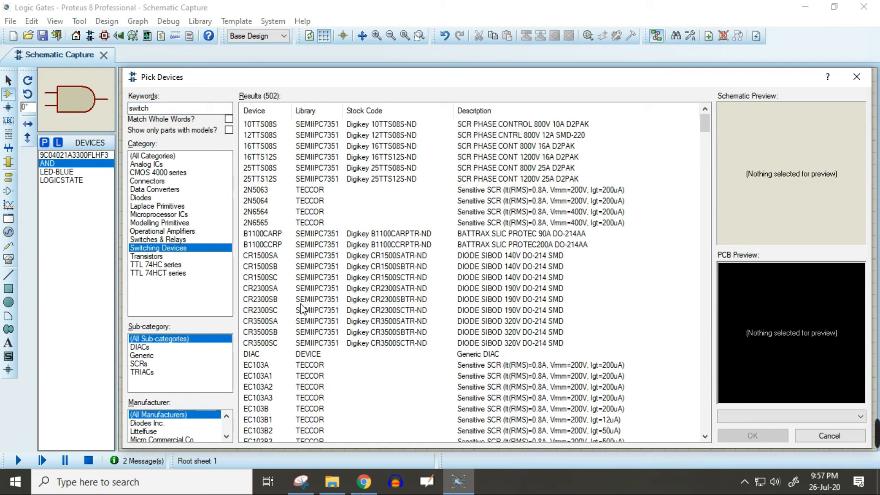
pyautogui.scroll(-15, 321, 261)
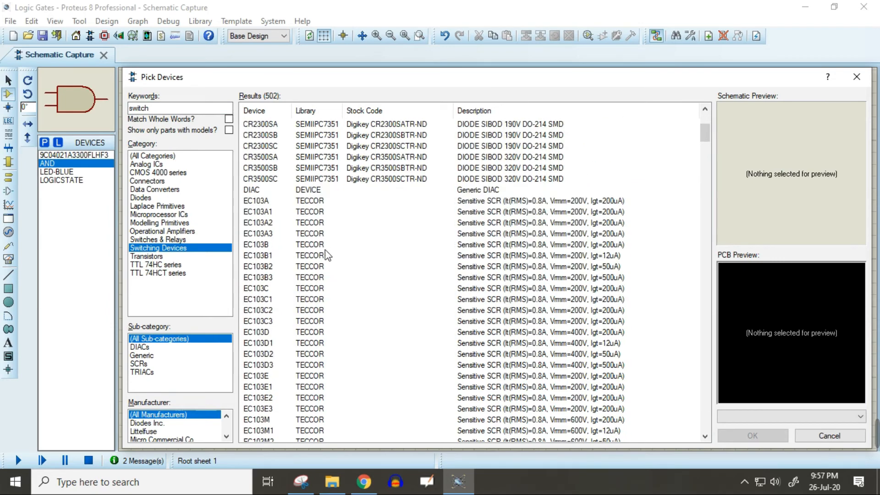
pyautogui.scroll(15, 285, 303)
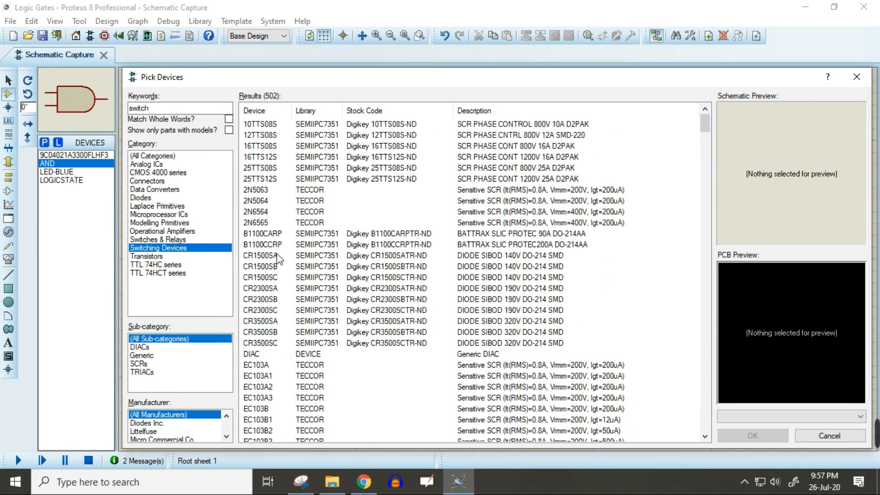
pyautogui.click(268, 223)
pyautogui.press('s')
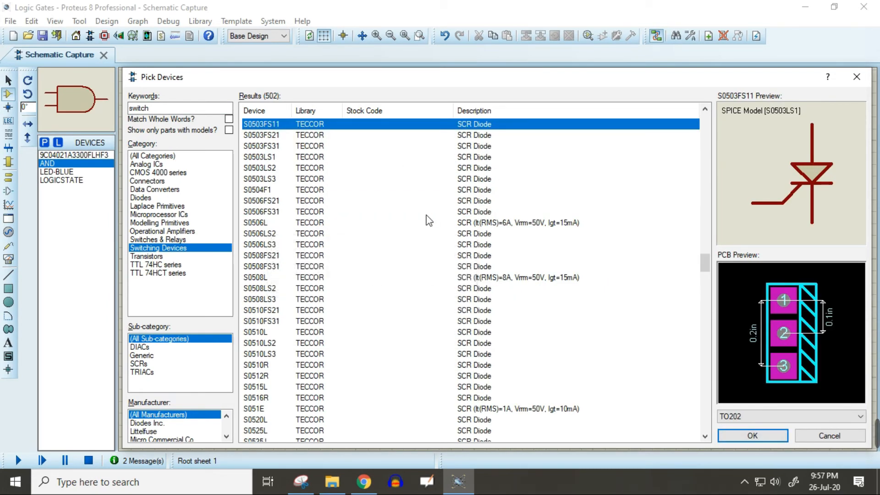
pyautogui.scroll(10, 667, 256)
pyautogui.moveTo(708, 235); pyautogui.dragTo(709, 116)
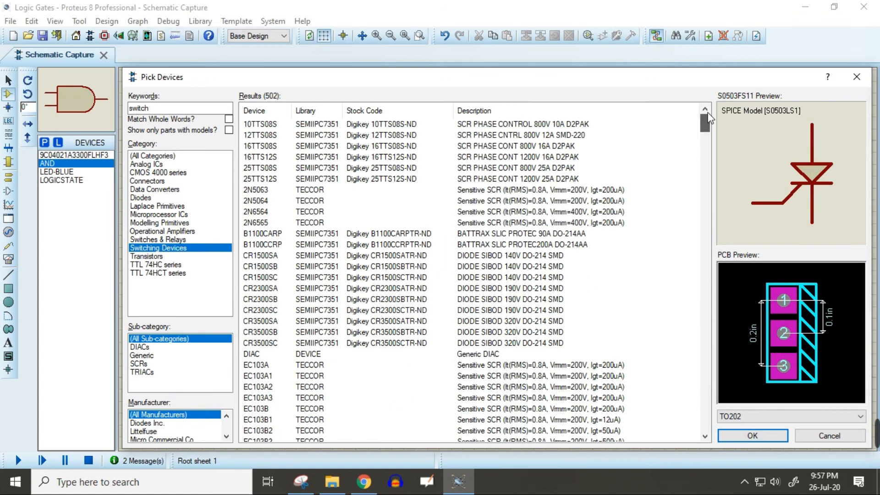
pyautogui.click(272, 127)
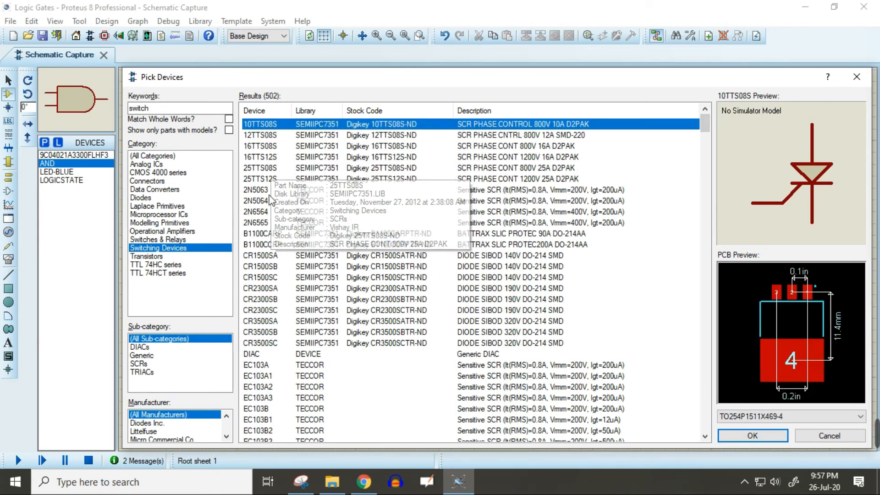
pyautogui.click(270, 300)
pyautogui.press('s')
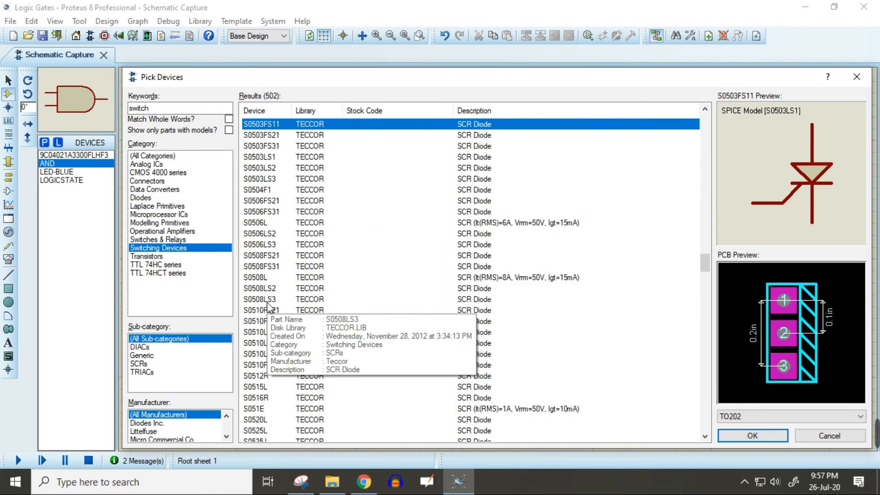
pyautogui.scroll(-5, 346, 326)
pyautogui.scroll(-20, 346, 326)
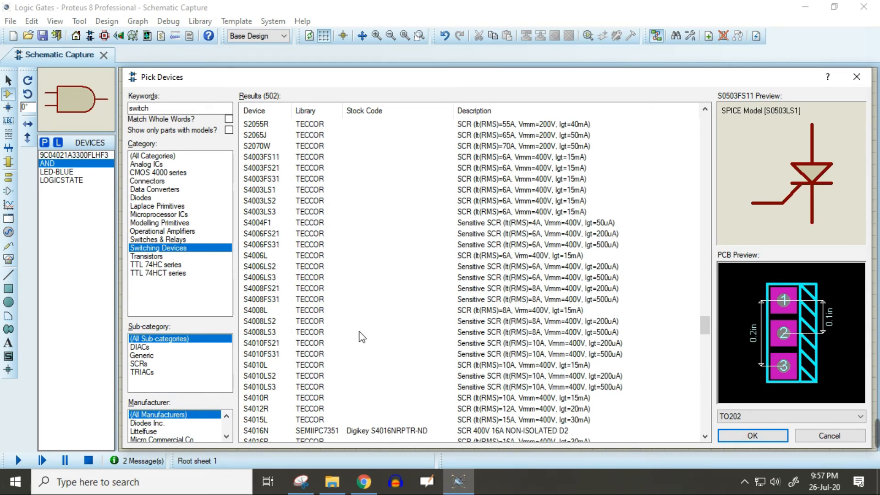
pyautogui.click(170, 249)
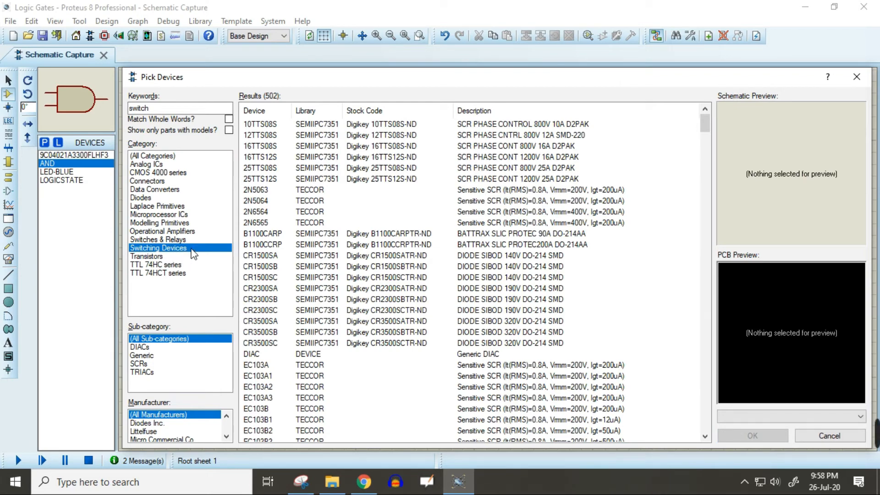
# Step: Add the SWITCH device, the interactive SPST switch with latched action, from the Switches & Relays category to the device list
pyautogui.click(178, 243)
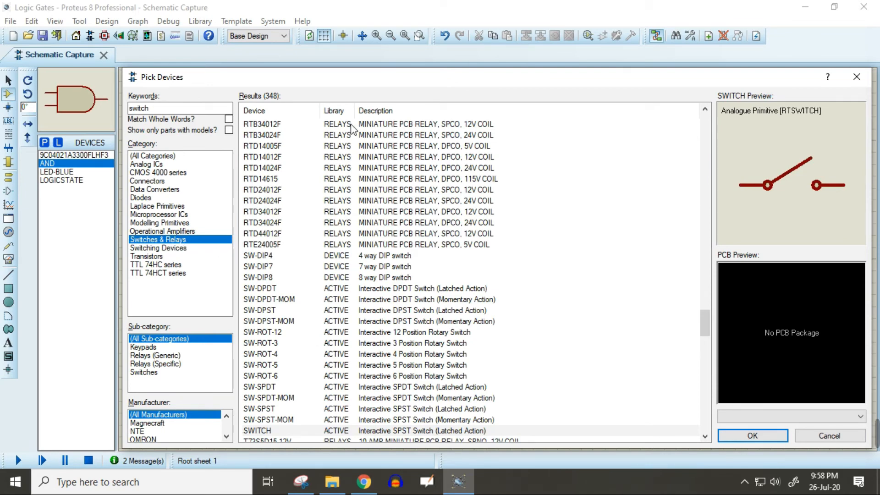
pyautogui.click(280, 321)
pyautogui.write('swi')
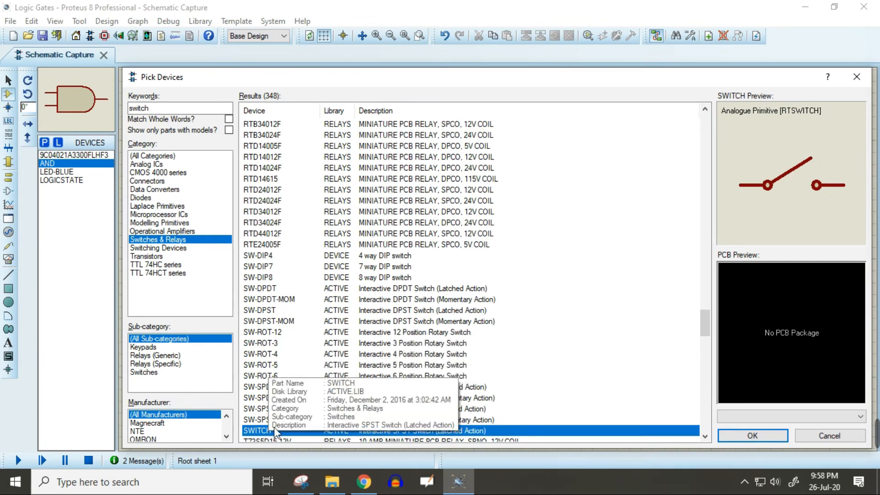
pyautogui.scroll(-1, 276, 431)
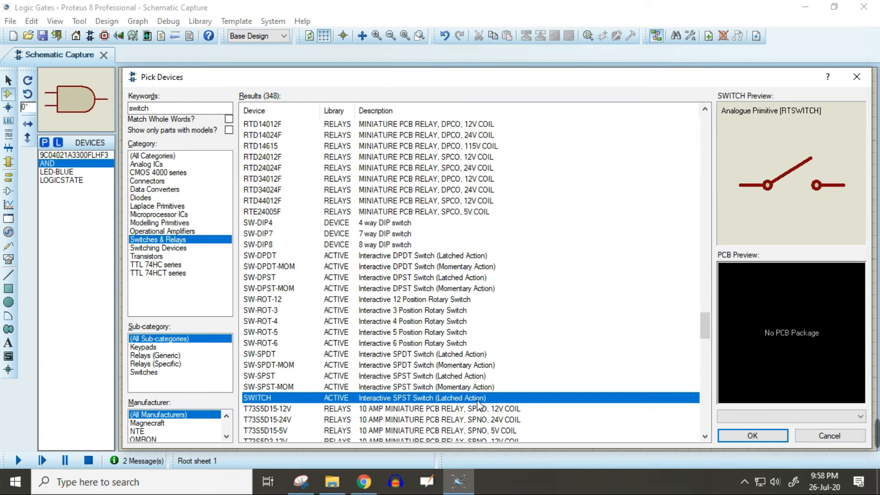
pyautogui.doubleClick(275, 399)
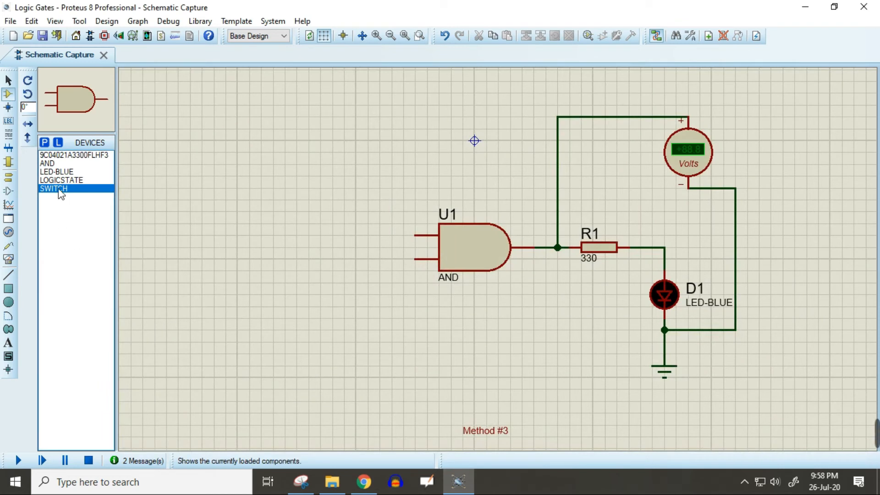
# Step: Place two SWITCH components one above the other, to the left of the AND gate's inputs
pyautogui.click(61, 193)
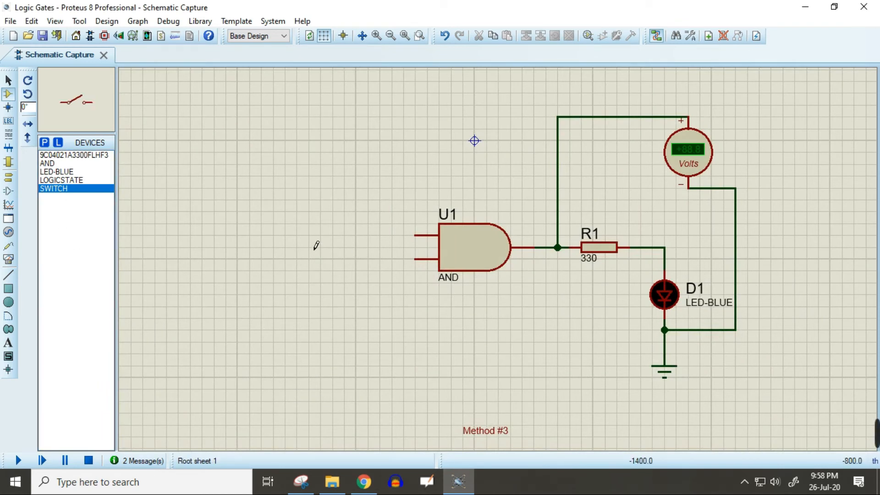
pyautogui.click(317, 233)
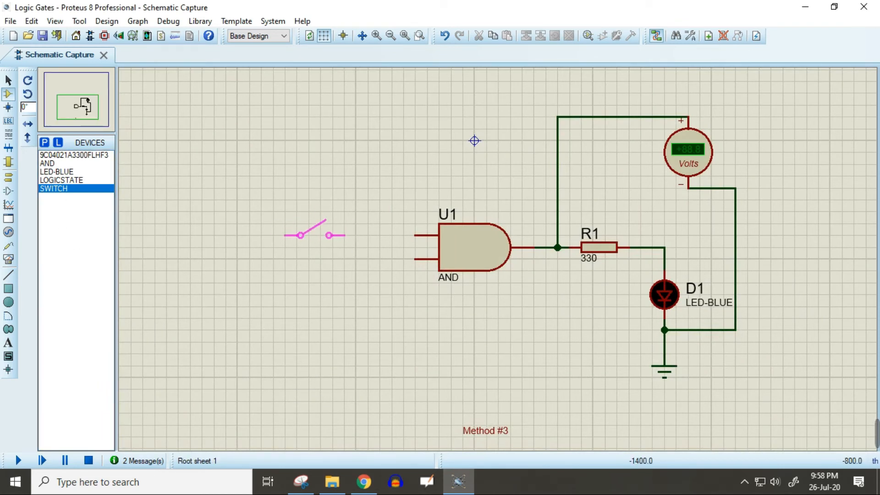
pyautogui.click(312, 246)
pyautogui.click(75, 189)
pyautogui.click(287, 286)
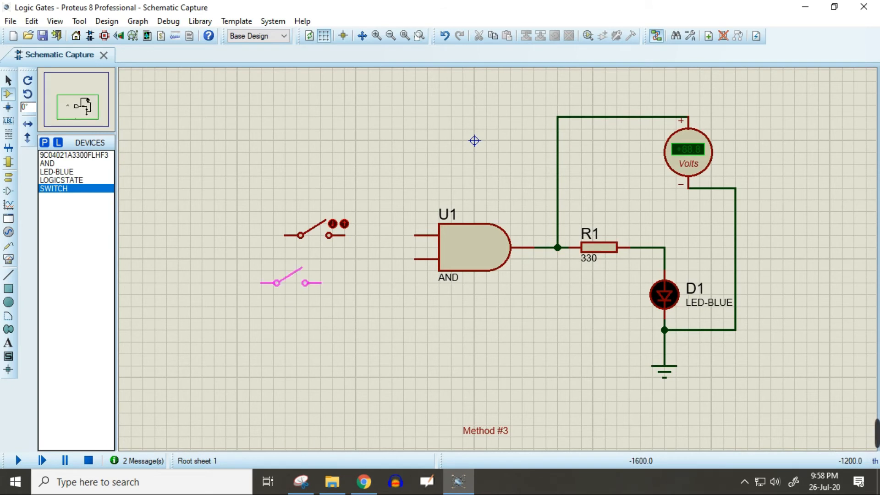
pyautogui.click(306, 299)
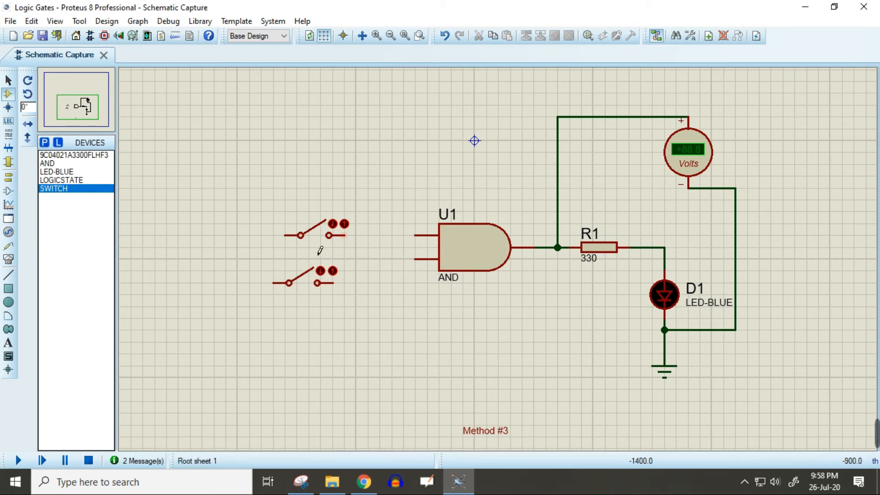
pyautogui.click(45, 144)
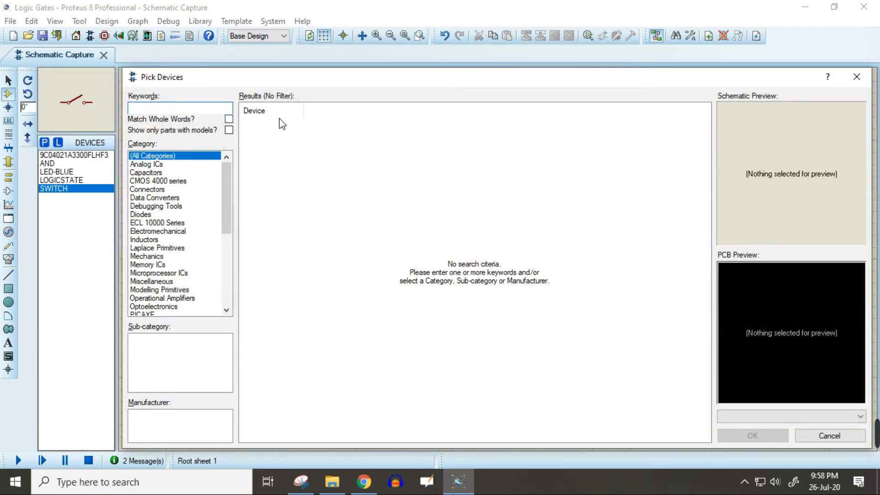
pyautogui.click(821, 435)
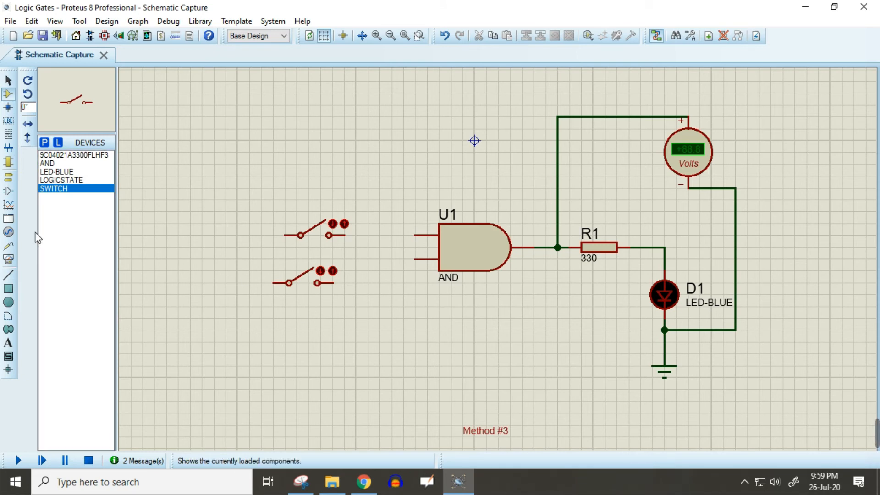
# Step: Place a POWER terminal above and to the left of the switches and wire it to the left pins of both
pyautogui.click(9, 179)
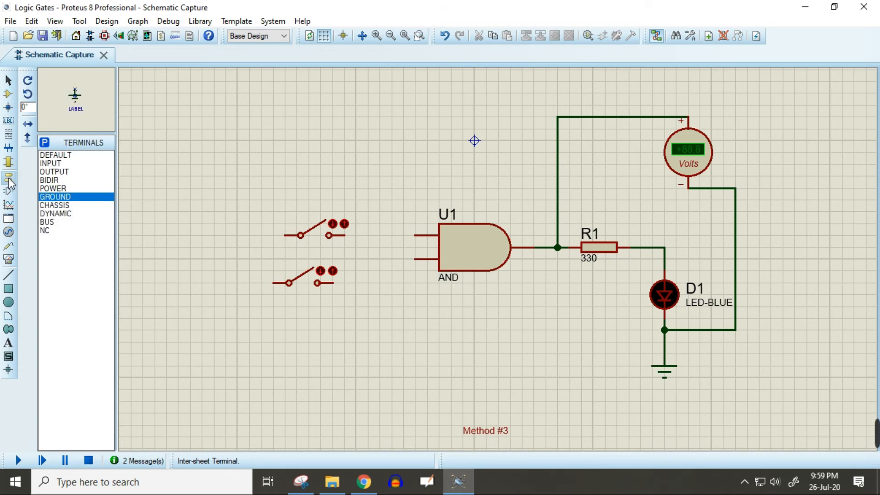
pyautogui.click(64, 190)
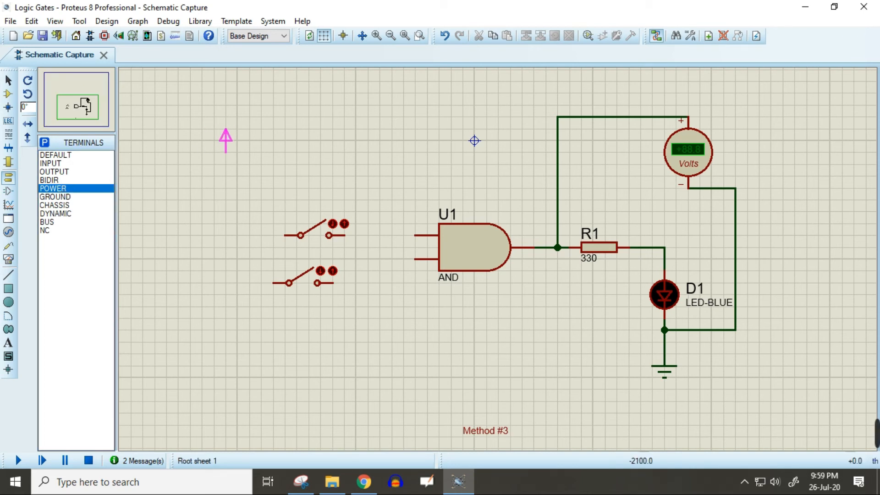
pyautogui.click(250, 143)
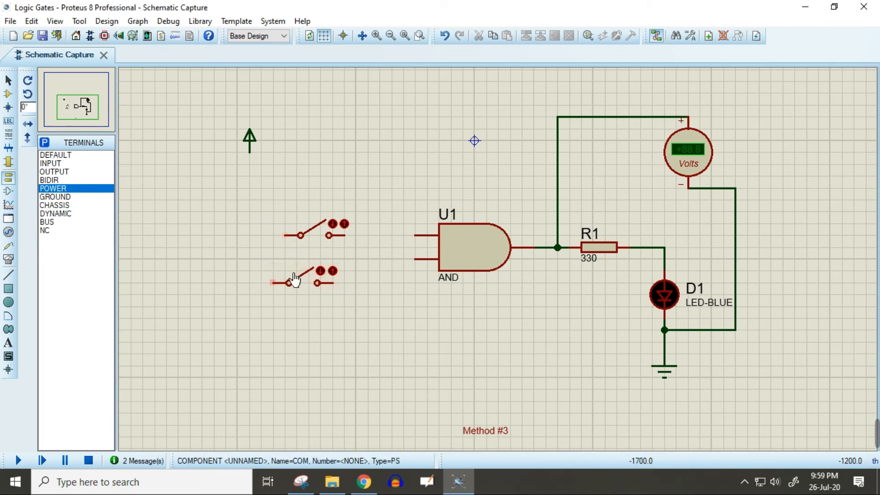
pyautogui.click(260, 164)
pyautogui.click(285, 236)
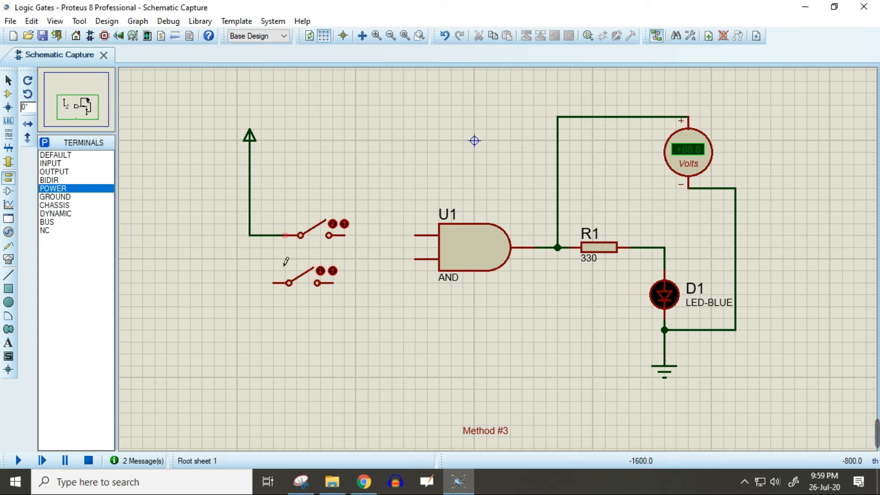
pyautogui.click(259, 247)
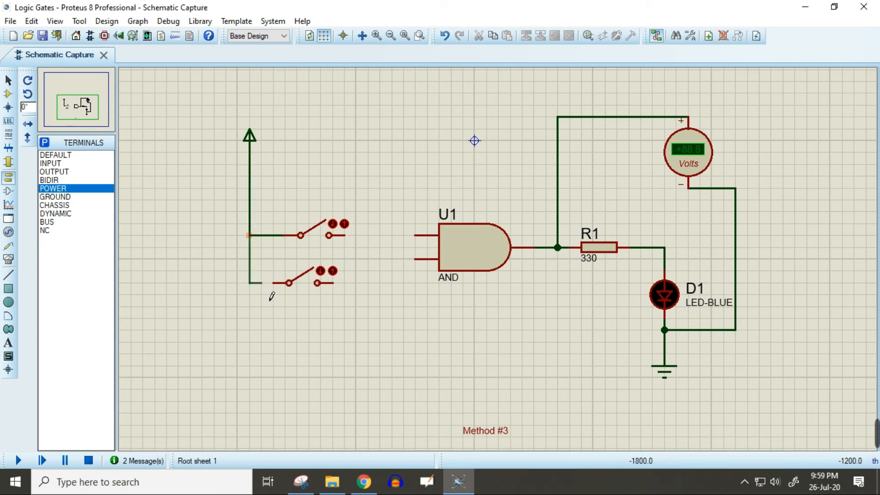
pyautogui.click(277, 294)
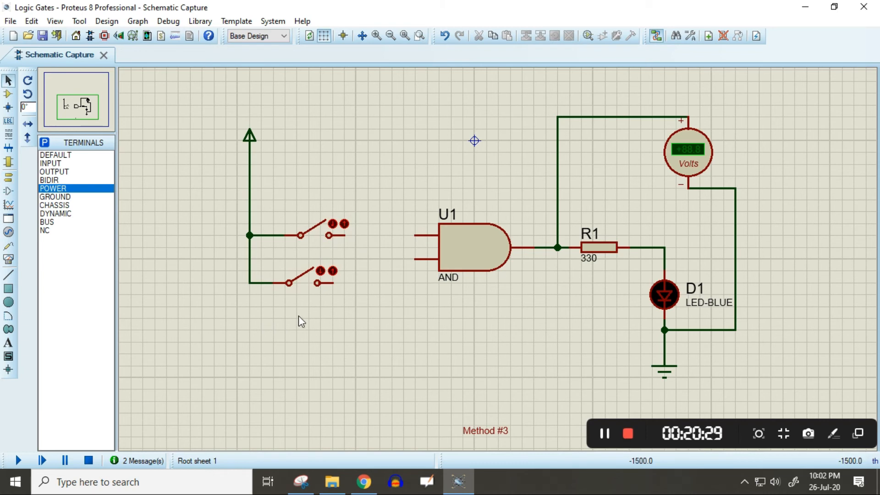
# Step: Wire the upper switch's right pin to the AND gate's upper input and the lower switch's to the lower input
pyautogui.click(345, 236)
pyautogui.click(422, 243)
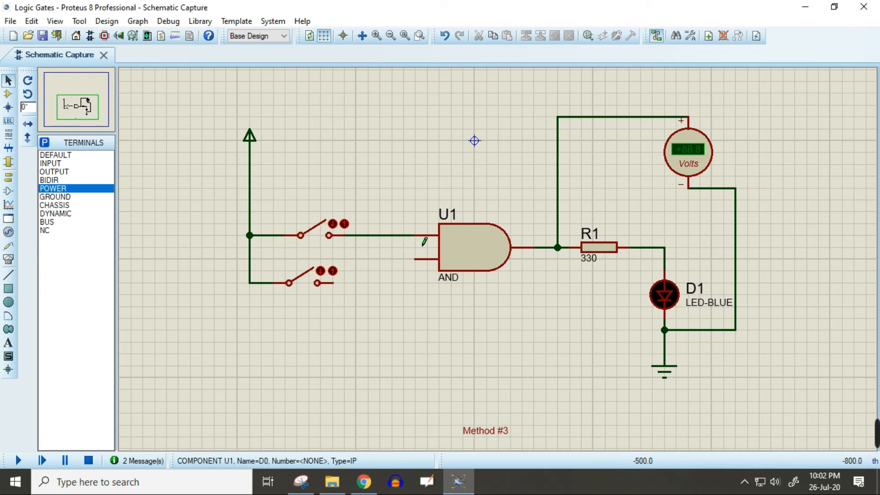
pyautogui.click(344, 287)
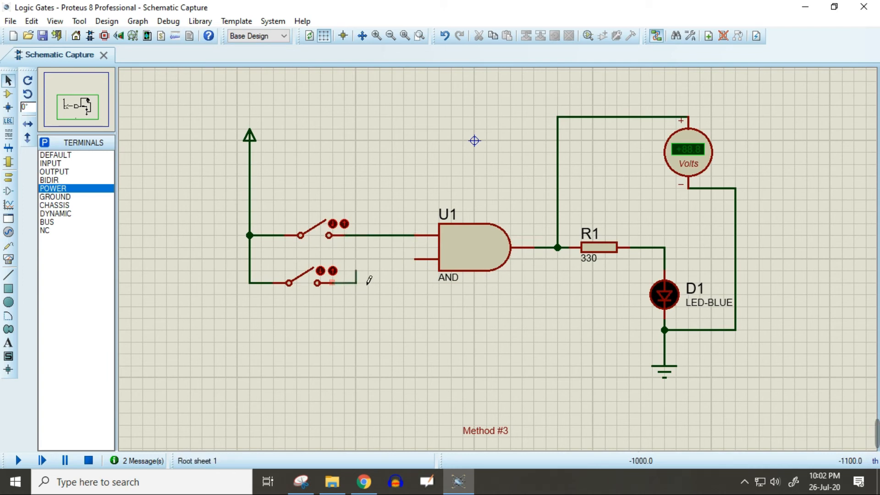
pyautogui.click(426, 266)
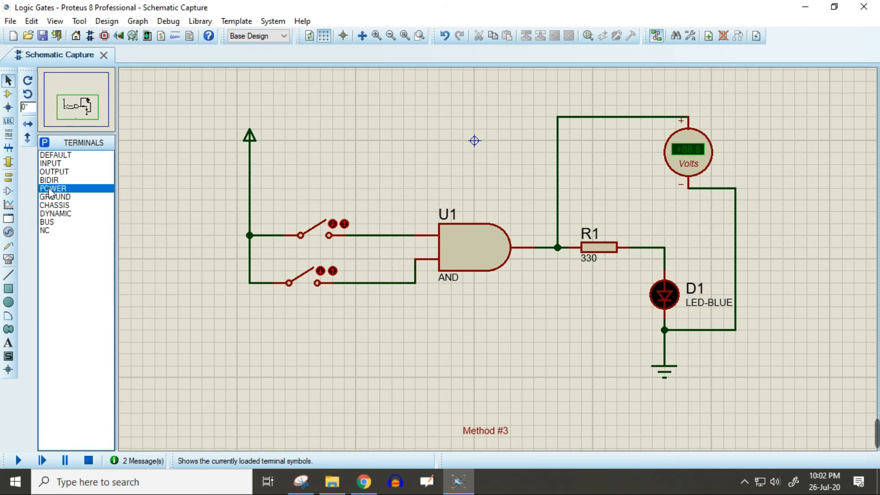
# Step: Place two 9C04021A3300FLHF3 resistors (330), one above the upper switch's wire and one below the lower switch's wire
pyautogui.click(8, 94)
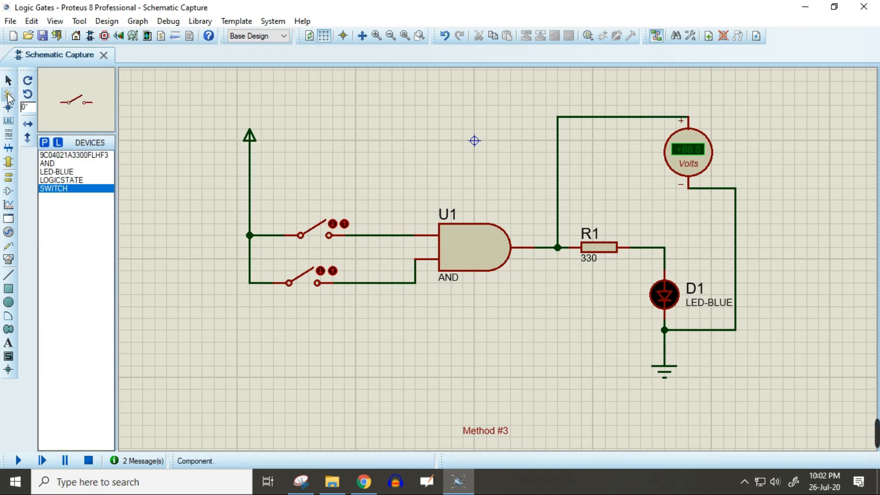
pyautogui.click(76, 156)
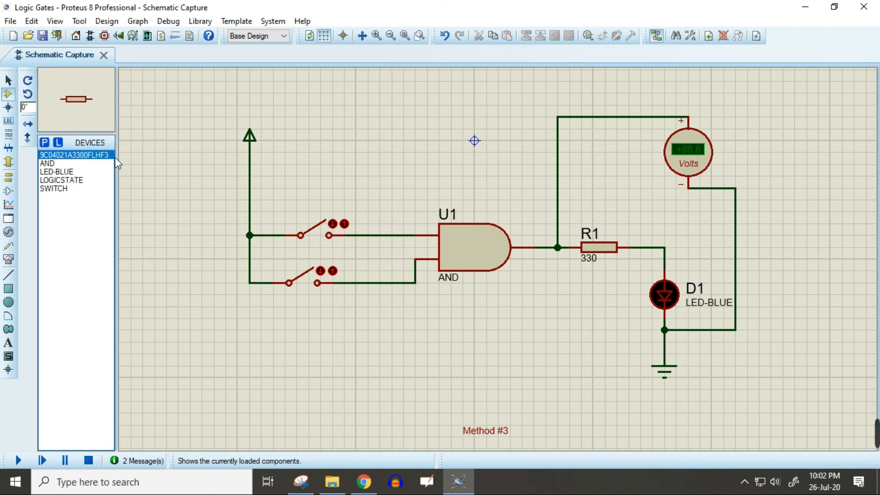
pyautogui.click(397, 151)
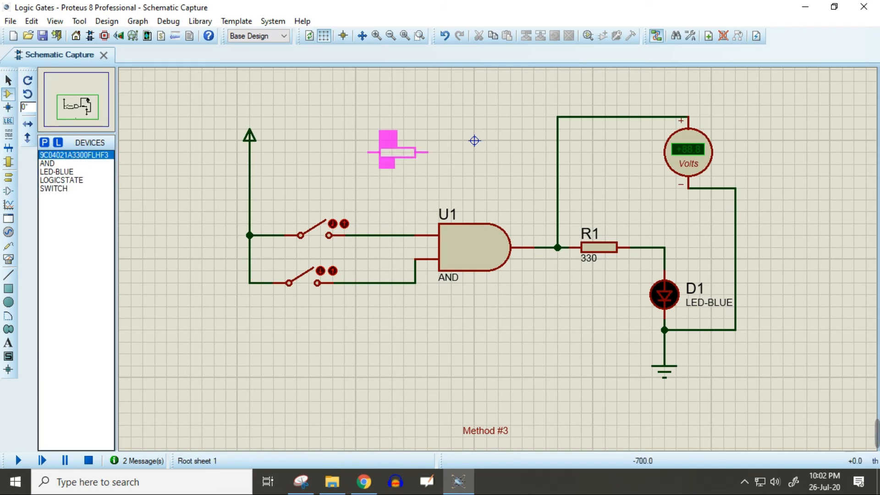
pyautogui.click(397, 141)
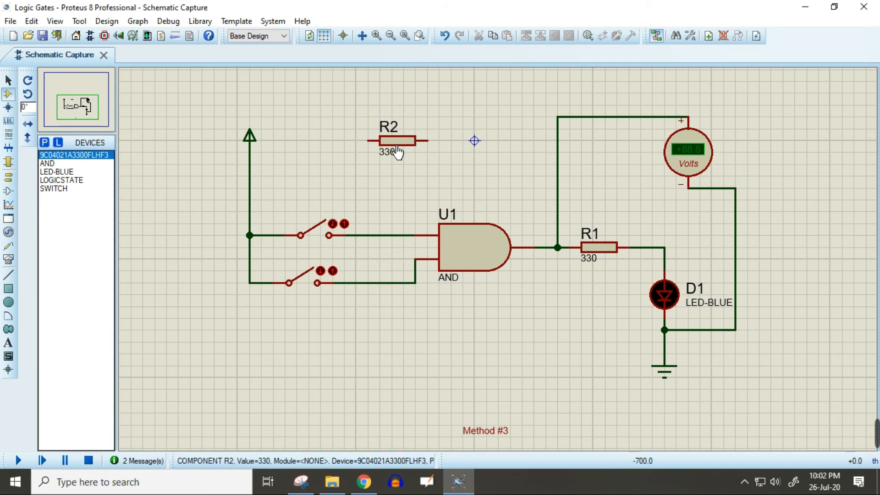
pyautogui.click(401, 354)
pyautogui.click(397, 354)
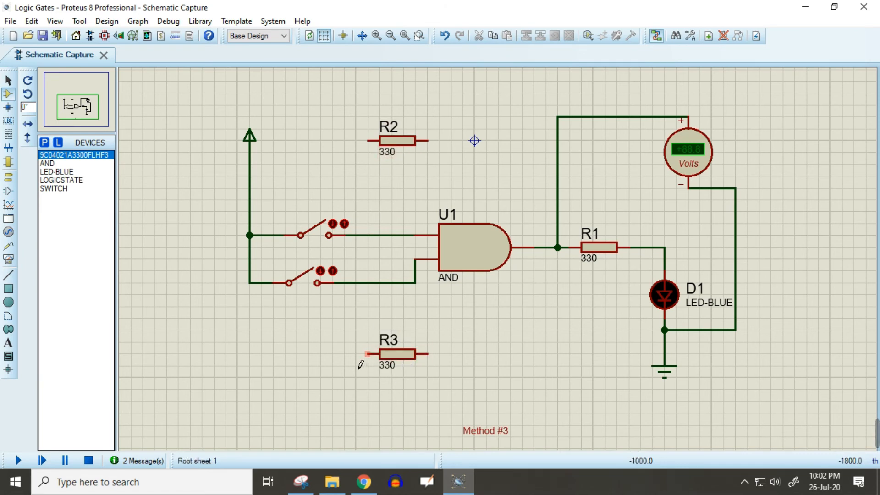
# Step: Wire the left pin of resistor R2 down to the wire between the upper switch and the AND gate
pyautogui.click(376, 157)
pyautogui.click(377, 238)
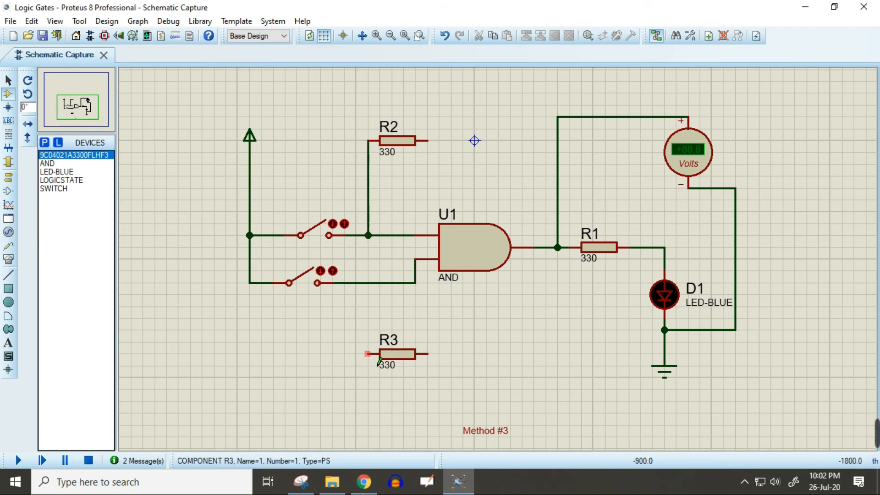
# Step: Wire the left pin of resistor R3 up to the wire between the lower switch and the AND gate
pyautogui.click(378, 353)
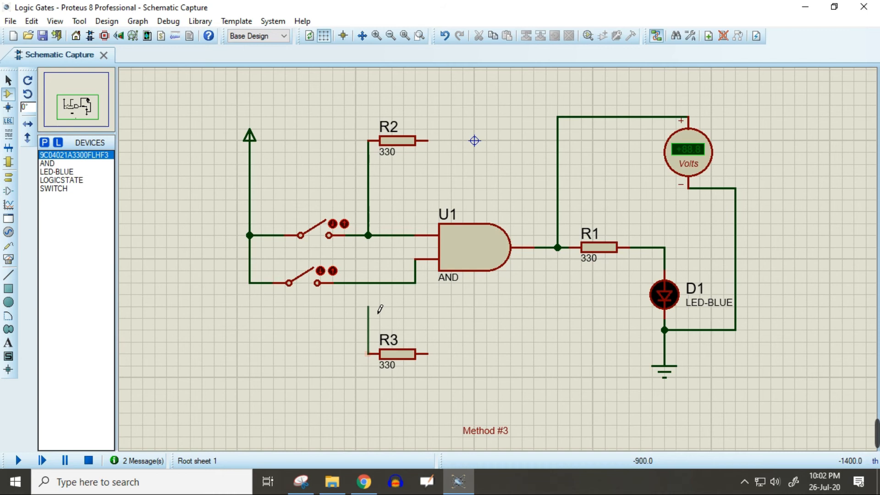
pyautogui.click(377, 285)
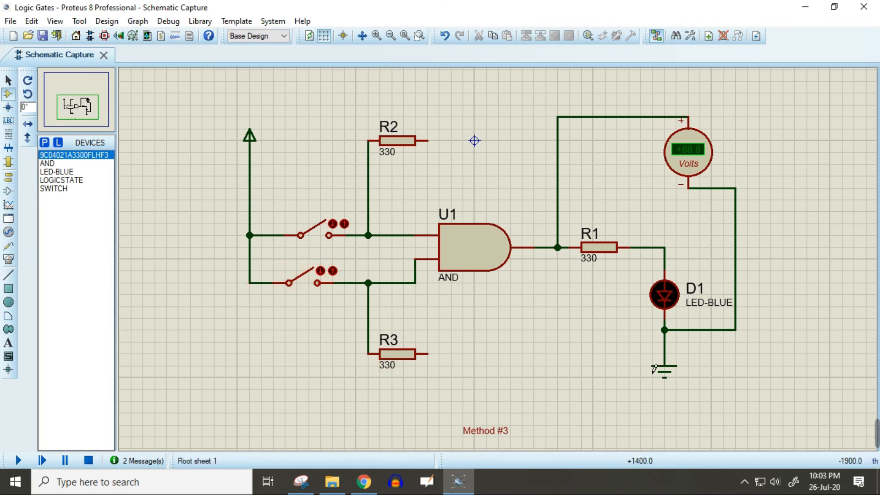
# Step: Place a GROUND terminal just right of and below each of R2 and R3 and wire each resistor's right pin to its ground
pyautogui.click(8, 177)
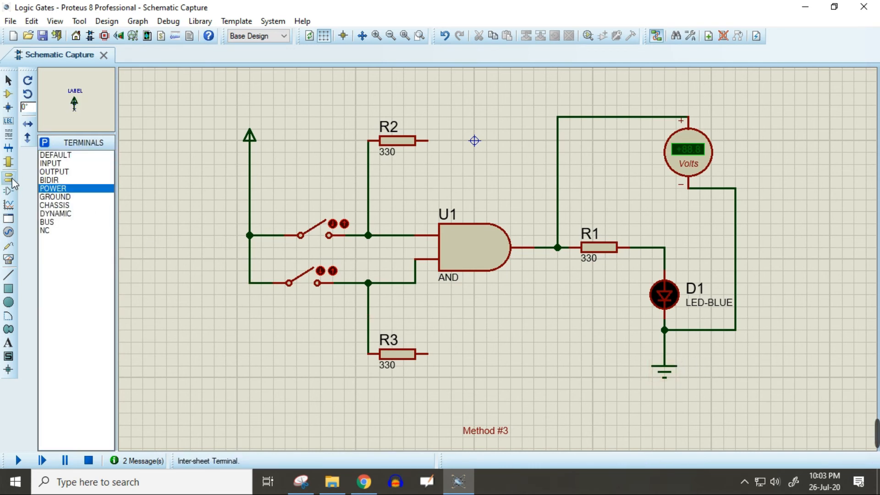
pyautogui.click(68, 197)
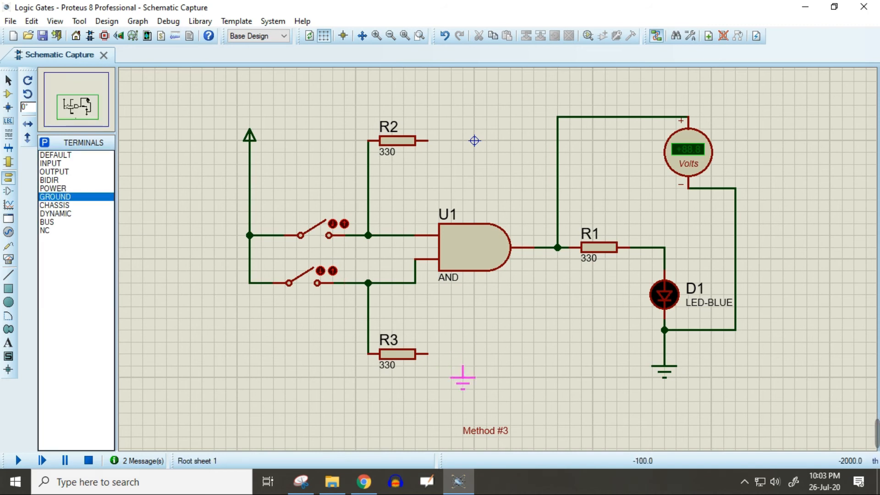
pyautogui.click(462, 369)
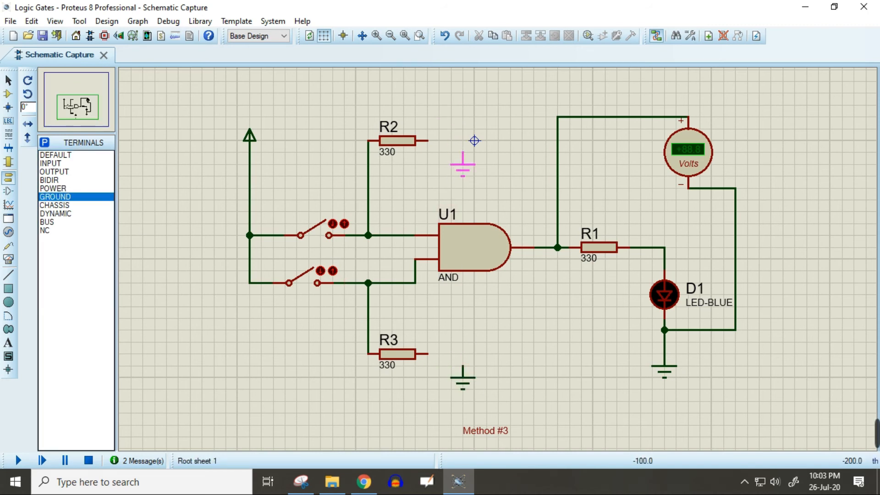
pyautogui.click(452, 153)
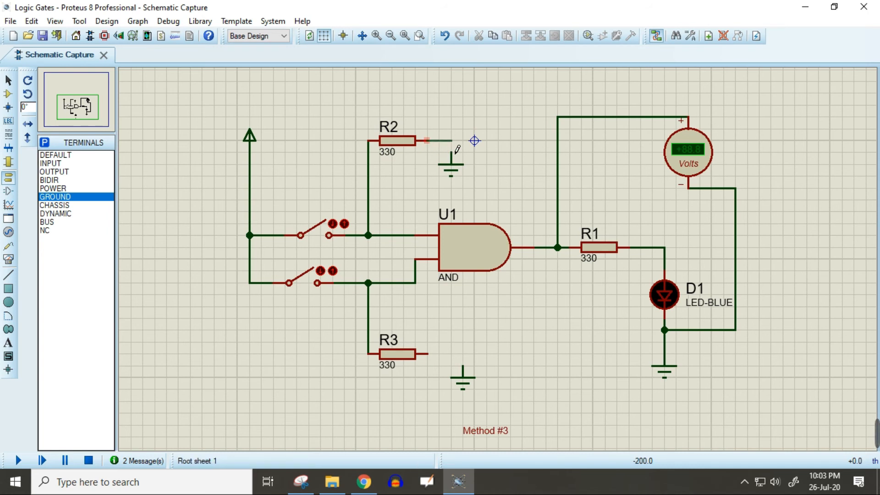
pyautogui.click(427, 140)
pyautogui.click(451, 154)
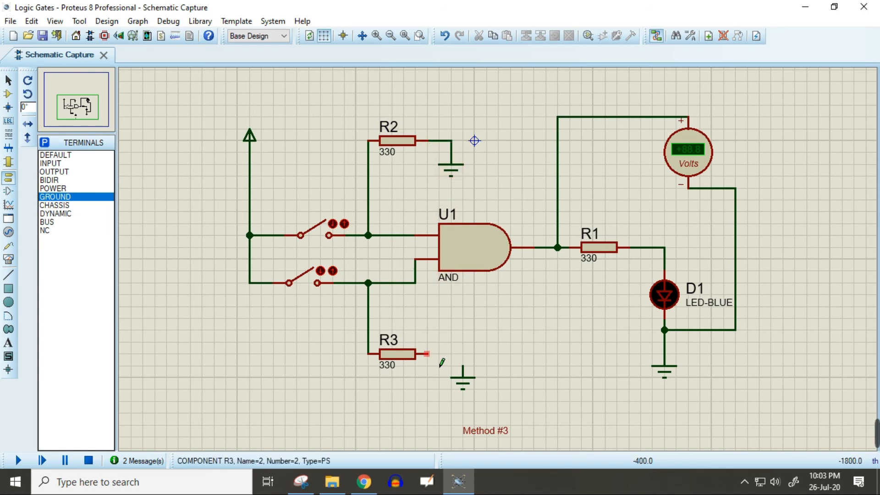
pyautogui.click(426, 354)
pyautogui.click(463, 366)
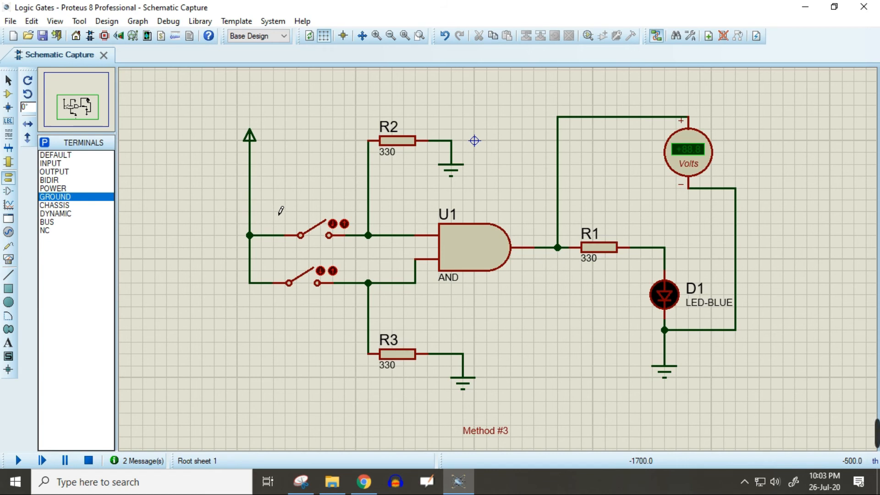
# Step: Run the simulation and test the upper input by closing and reopening the upper switch
pyautogui.click(8, 94)
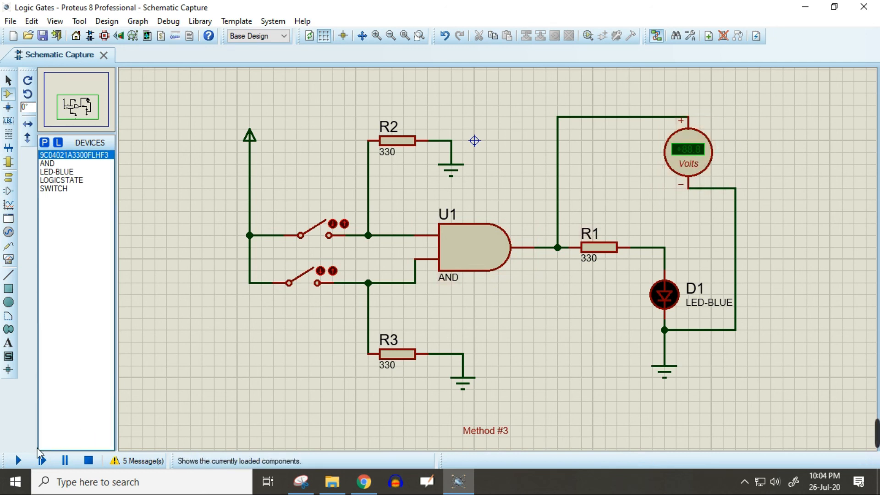
pyautogui.click(19, 460)
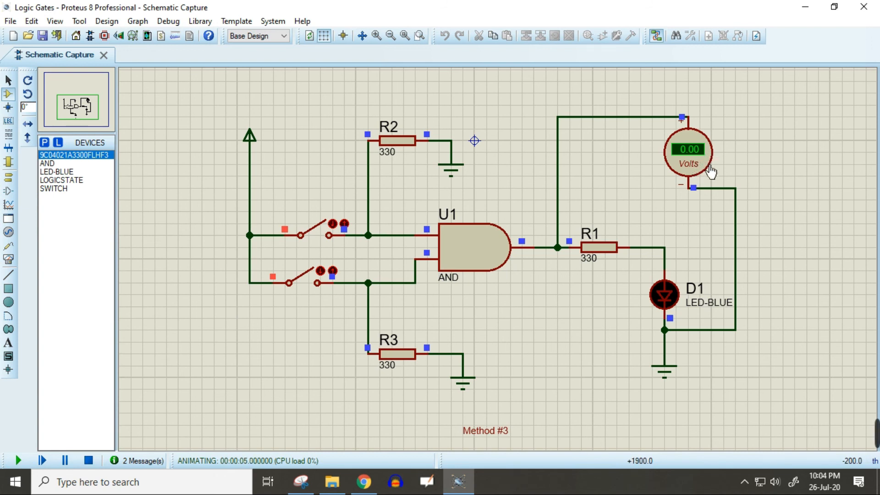
pyautogui.click(324, 232)
pyautogui.click(323, 235)
# Step: Test the remaining input combinations by closing and reopening the lower switch and the upper switch individually, and finally closing both together
pyautogui.click(317, 285)
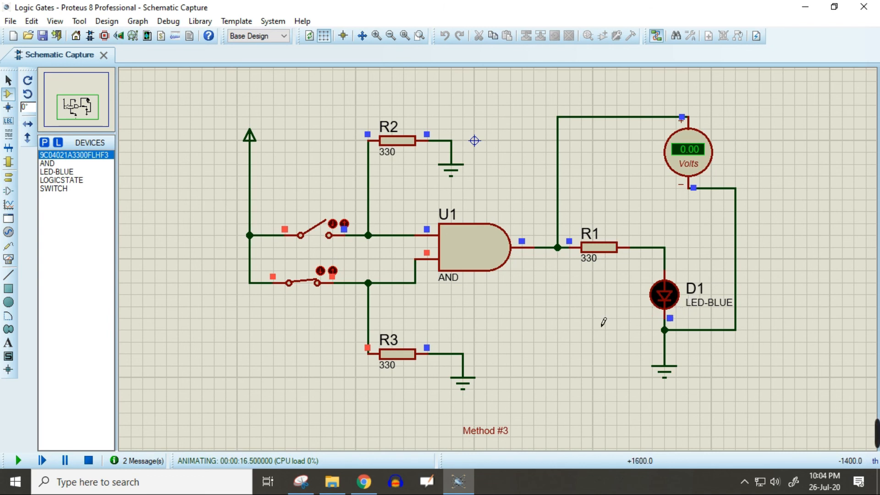
pyautogui.click(303, 284)
pyautogui.click(324, 236)
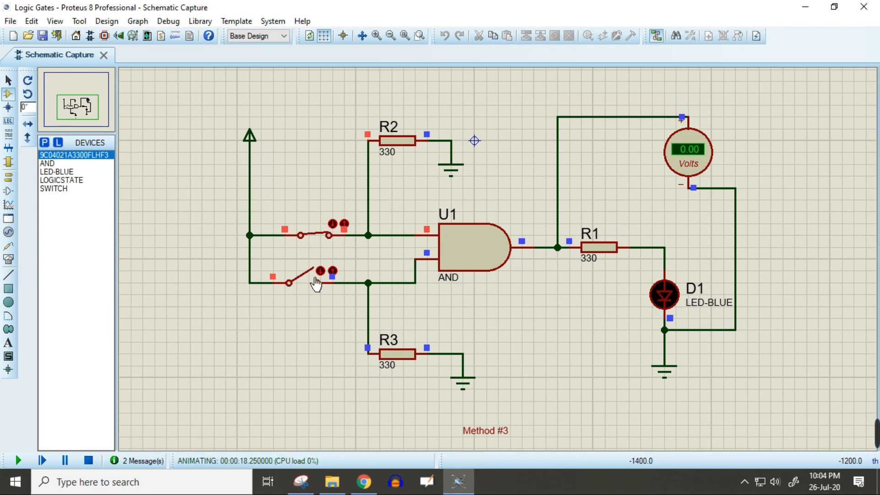
pyautogui.click(325, 240)
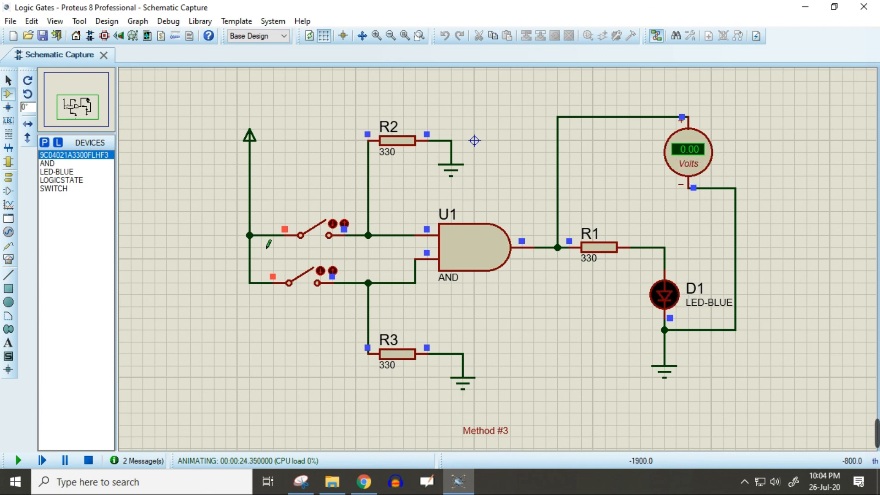
pyautogui.click(324, 242)
pyautogui.click(314, 281)
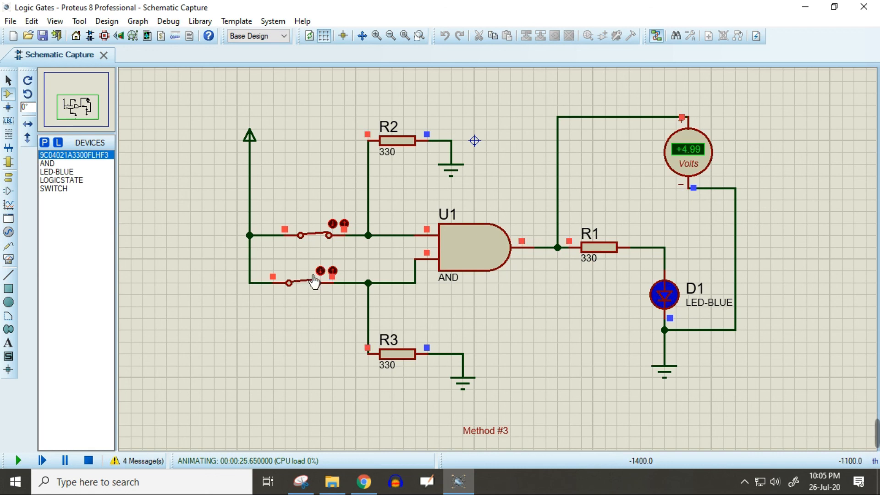